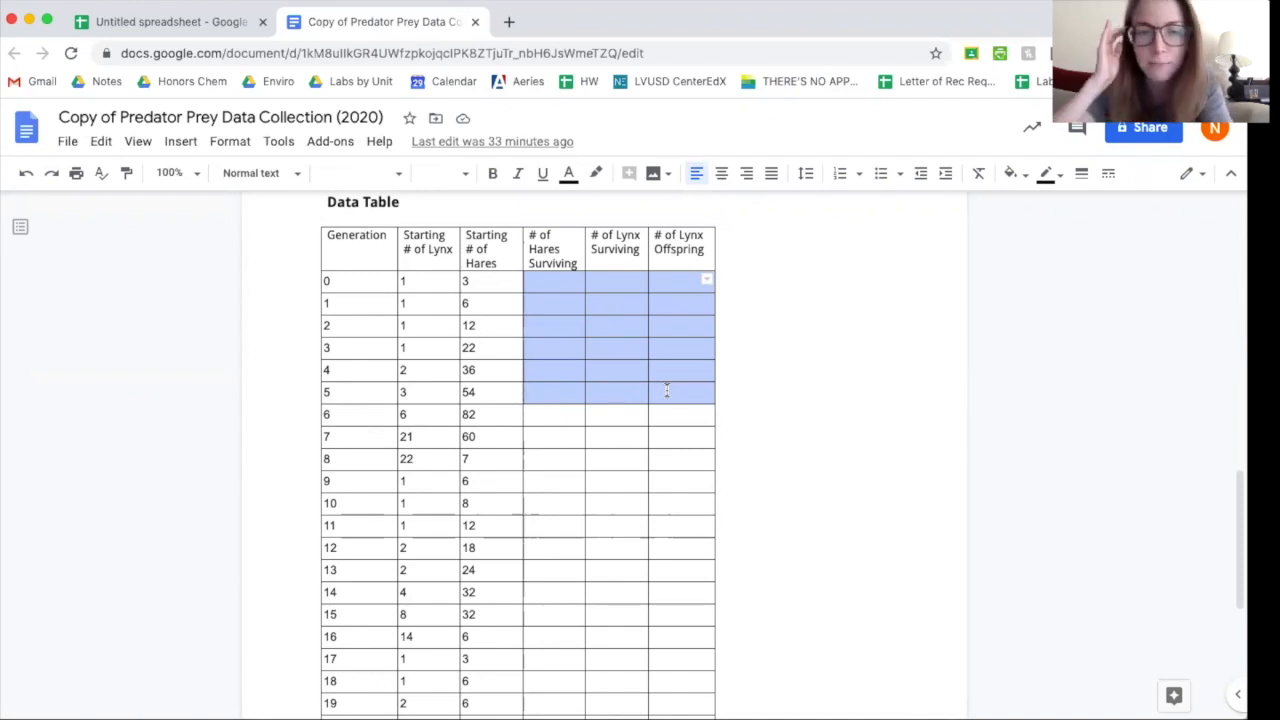
Step: Review the Graph instructions below the data table, noting the required data and the two lines on one graph
{"action": "scroll", "coordinate": [667, 391], "scroll_direction": "down", "scroll_amount": 4}
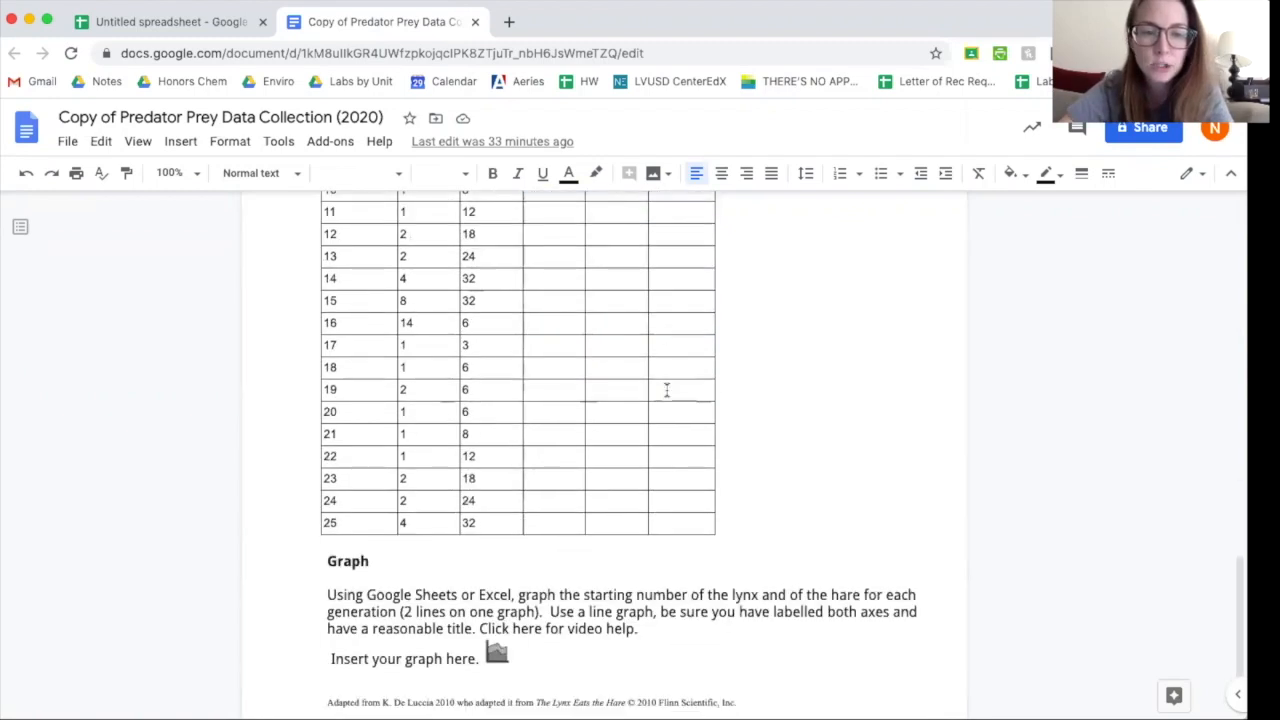
{"action": "left_click_drag", "start_coordinate": [584, 540], "coordinate": [848, 540]}
{"action": "left_click_drag", "start_coordinate": [421, 556], "coordinate": [530, 556]}
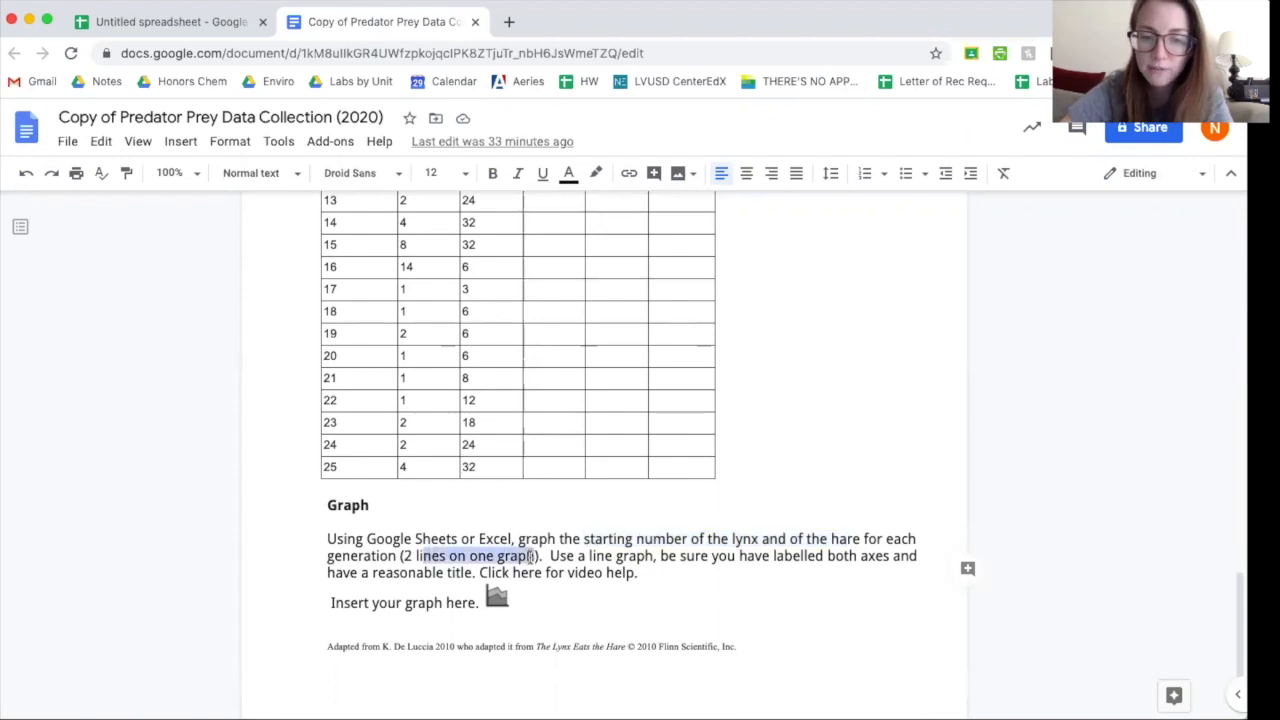
{"action": "left_click", "coordinate": [670, 588]}
Step: Copy the Generation, Starting # of Lynx and Starting # of Hares columns from the header through generation 25
{"action": "scroll", "coordinate": [670, 588], "scroll_direction": "up", "scroll_amount": 8}
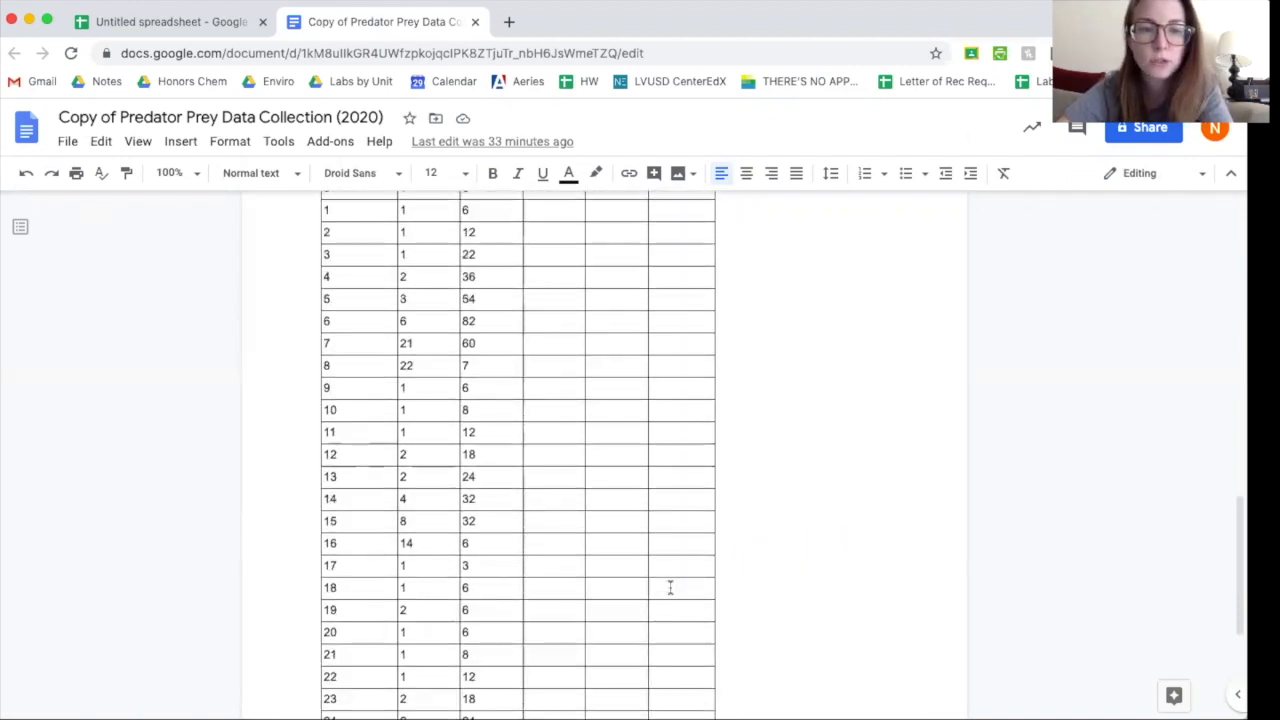
{"action": "left_click_drag", "start_coordinate": [328, 280], "coordinate": [476, 490]}
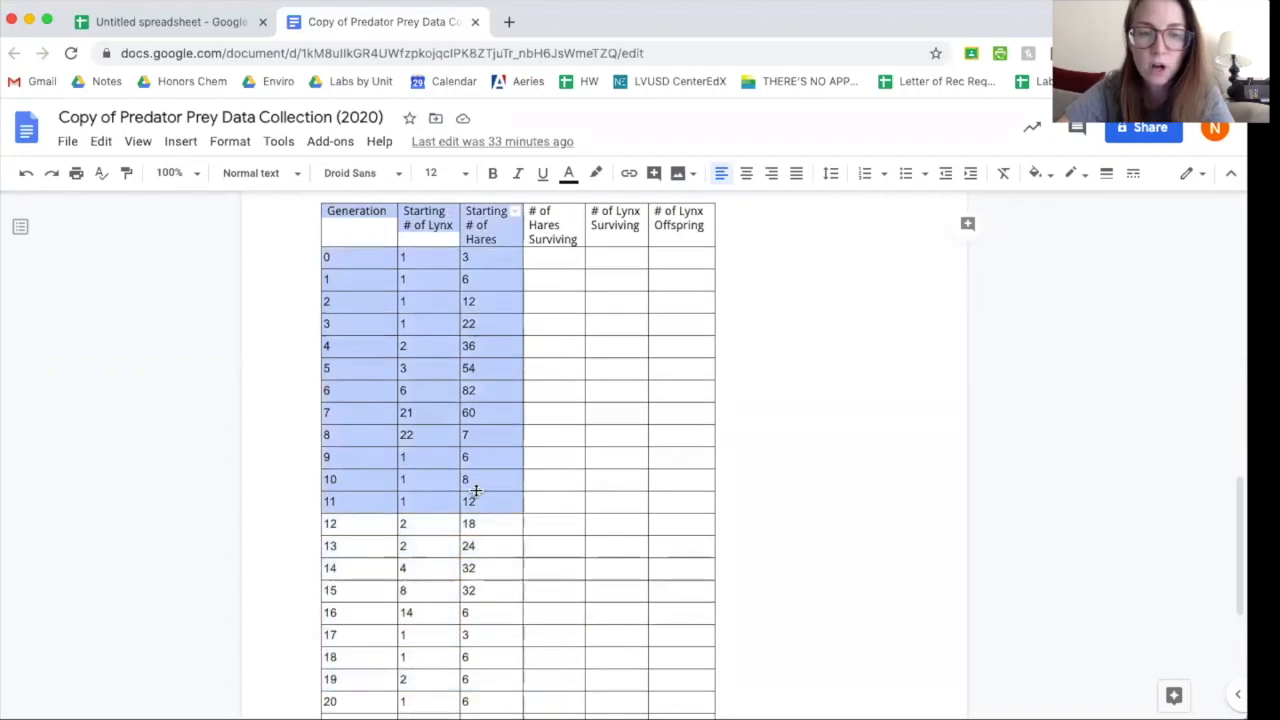
{"action": "mouse_move", "coordinate": [476, 490]}
{"action": "left_mouse_down"}
{"action": "mouse_move", "coordinate": [472, 715]}
{"action": "mouse_move", "coordinate": [472, 436]}
{"action": "mouse_move", "coordinate": [486, 476]}
{"action": "left_mouse_up"}
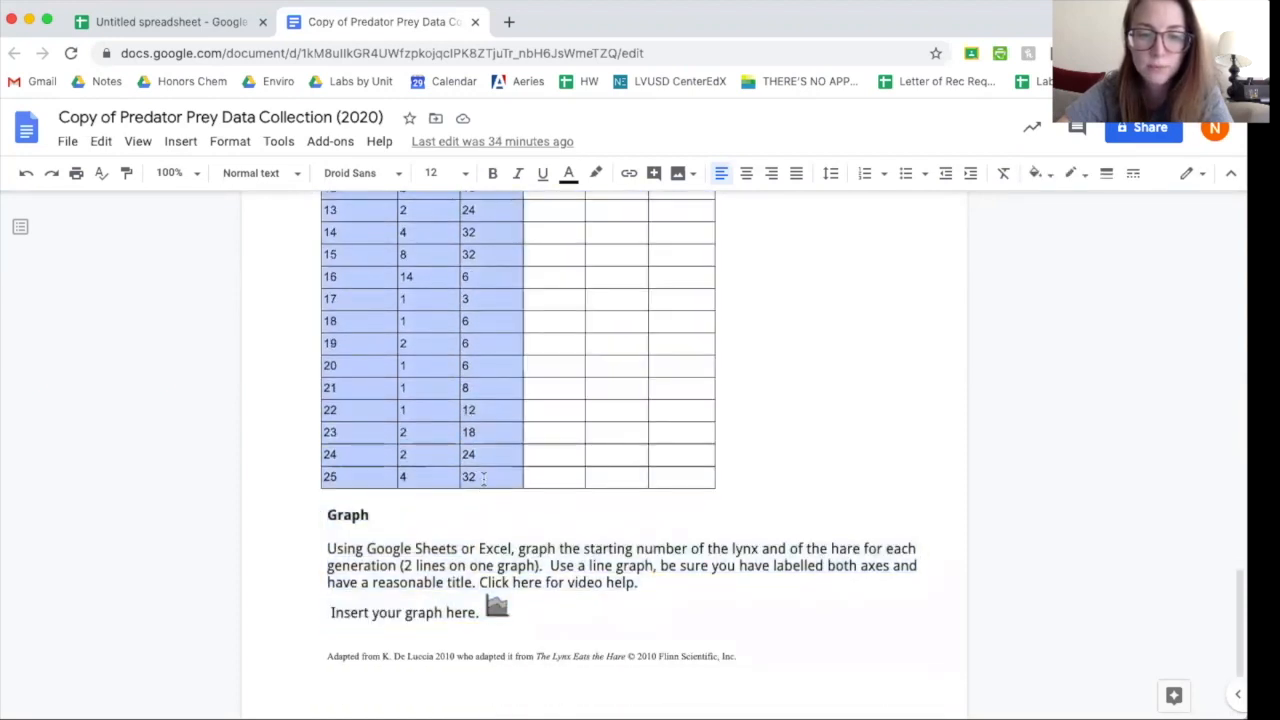
{"action": "left_click", "coordinate": [97, 142]}
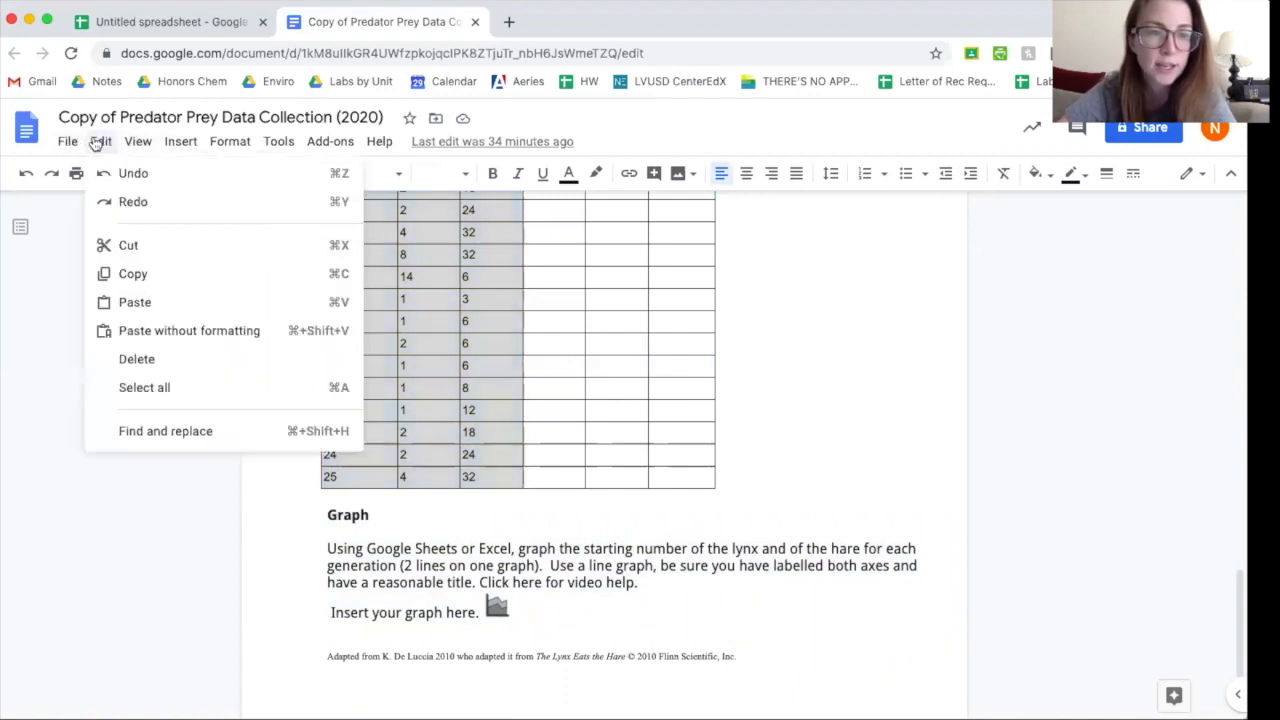
{"action": "left_click", "coordinate": [150, 280]}
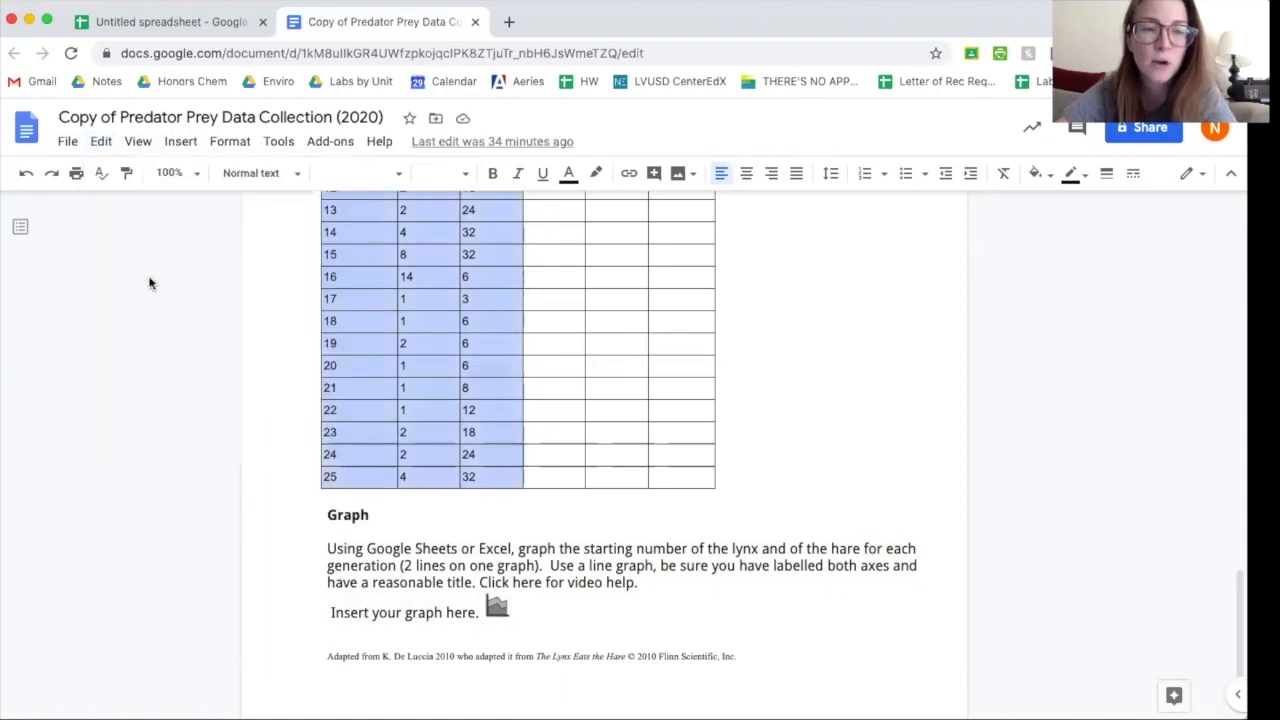
Step: Switch to the untitled Google Sheets spreadsheet and rename it "pred prey graph"
{"action": "left_click", "coordinate": [160, 25]}
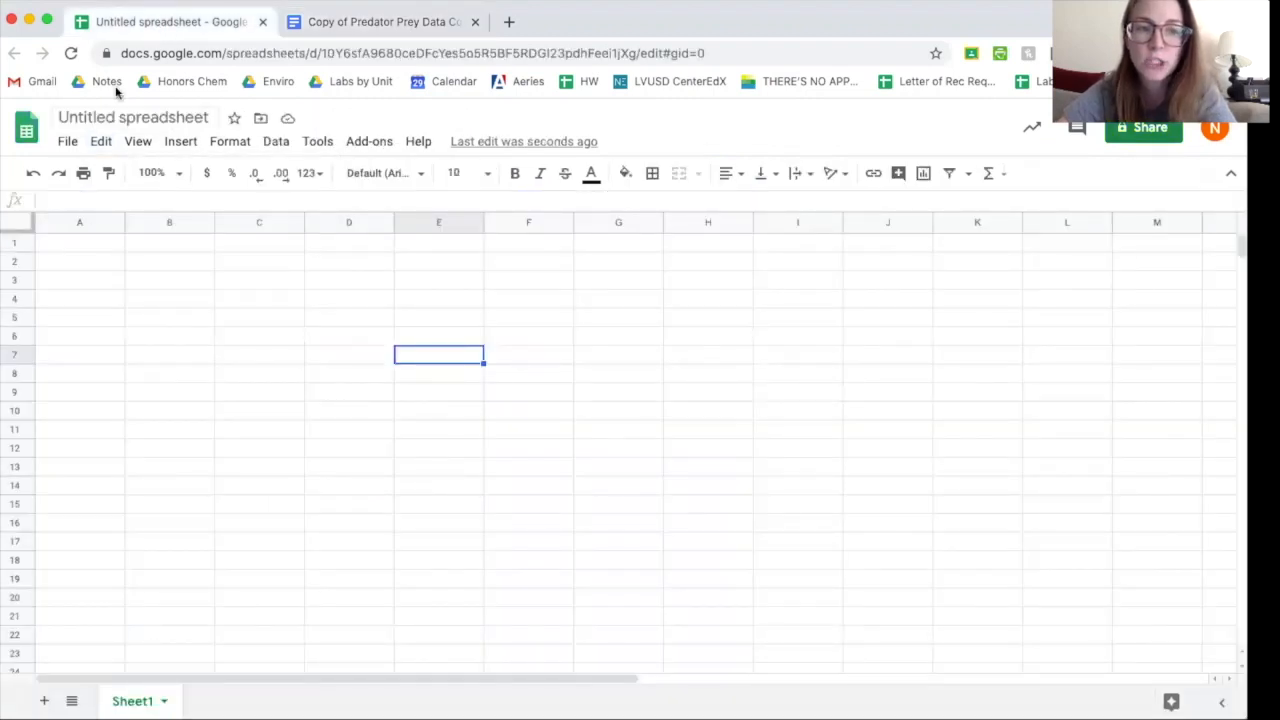
{"action": "left_click", "coordinate": [119, 119]}
{"action": "type", "text": "p"}
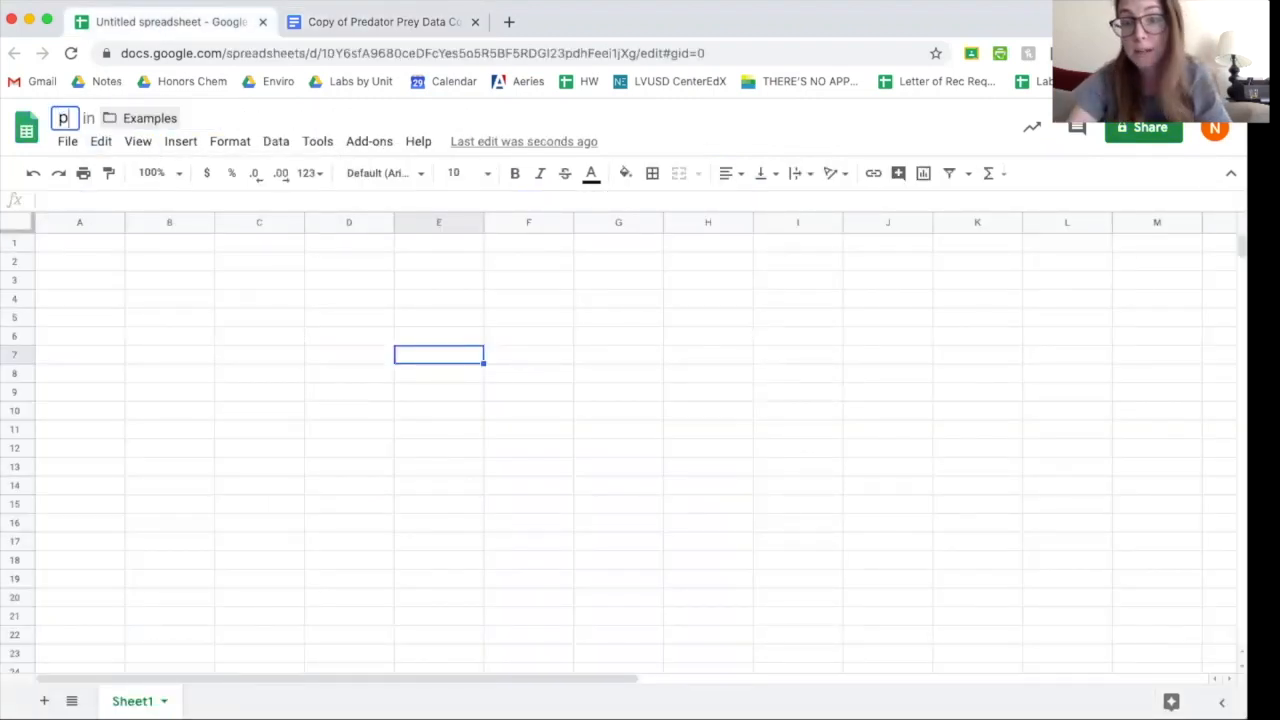
{"action": "type", "text": "red prey graph"}
{"action": "key", "text": "Return"}
Step: Paste the copied generation, lynx and hare data into the sheet starting at cell A1
{"action": "left_click", "coordinate": [74, 245]}
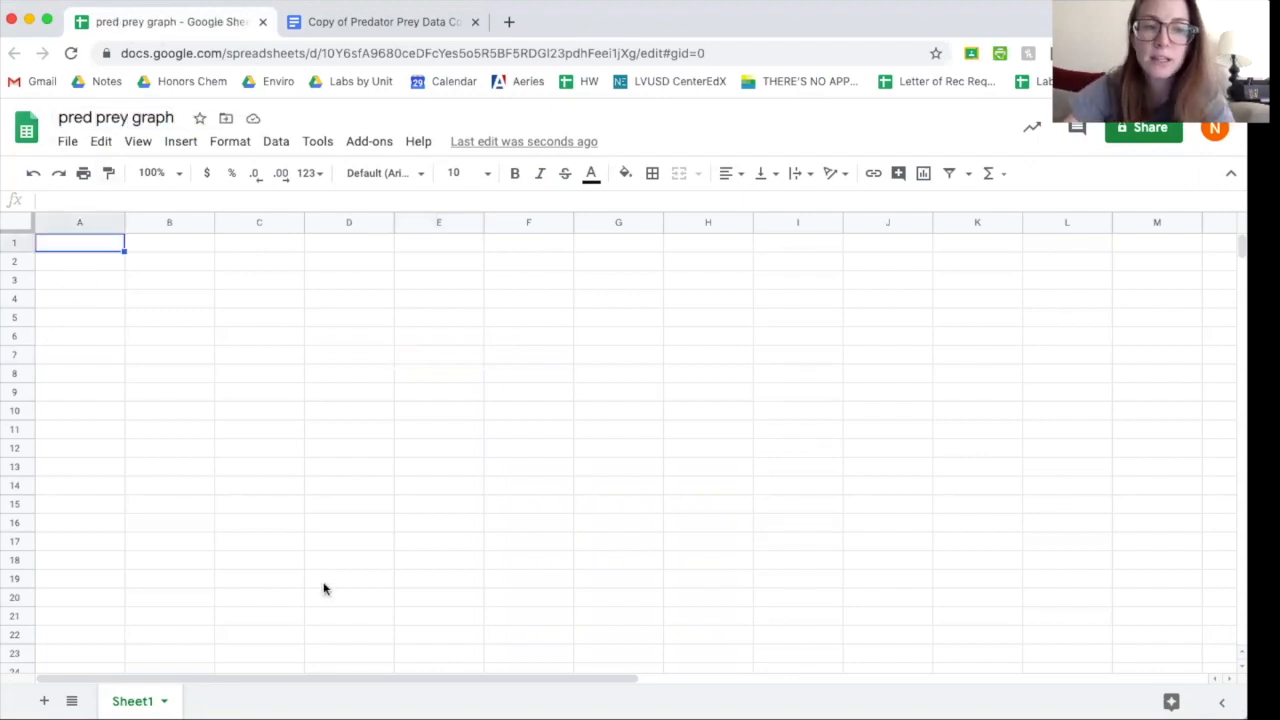
{"action": "left_click", "coordinate": [102, 143]}
{"action": "left_click", "coordinate": [148, 308]}
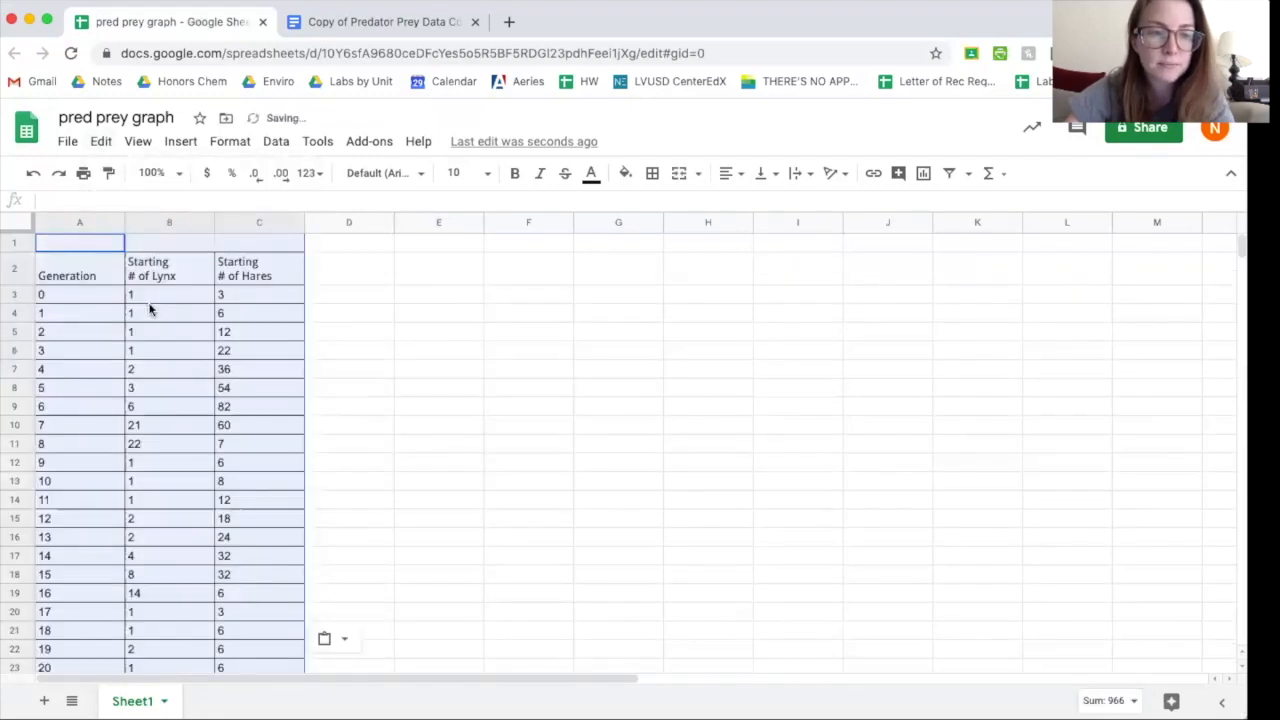
{"action": "left_click", "coordinate": [376, 311]}
Step: Delete the empty row 1 above the pasted table headers
{"action": "left_click", "coordinate": [100, 245]}
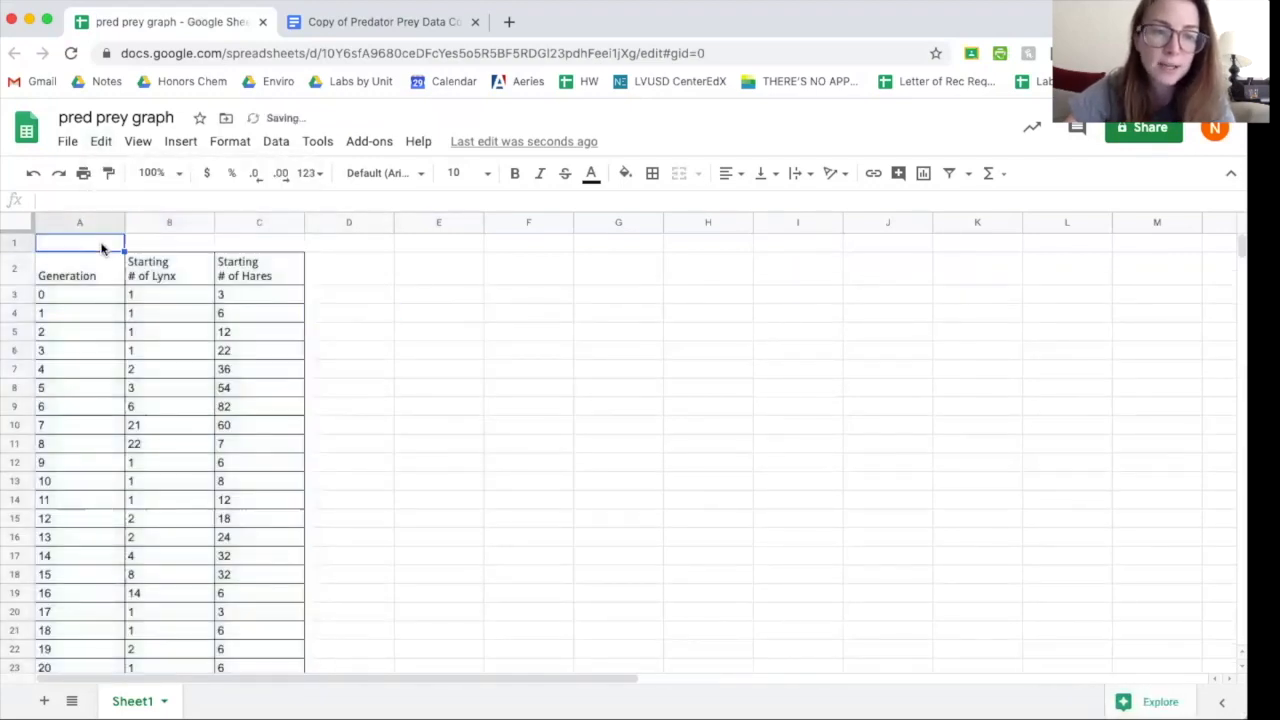
{"action": "left_click", "coordinate": [102, 143]}
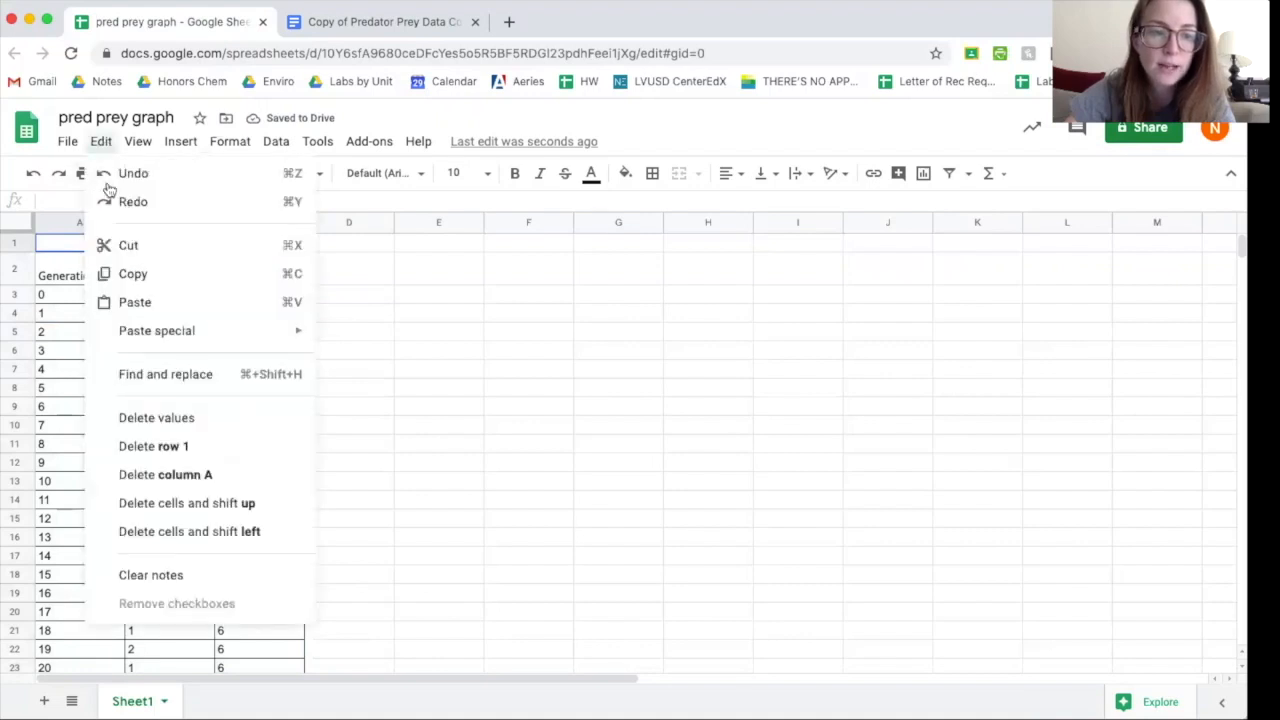
{"action": "left_click", "coordinate": [155, 447]}
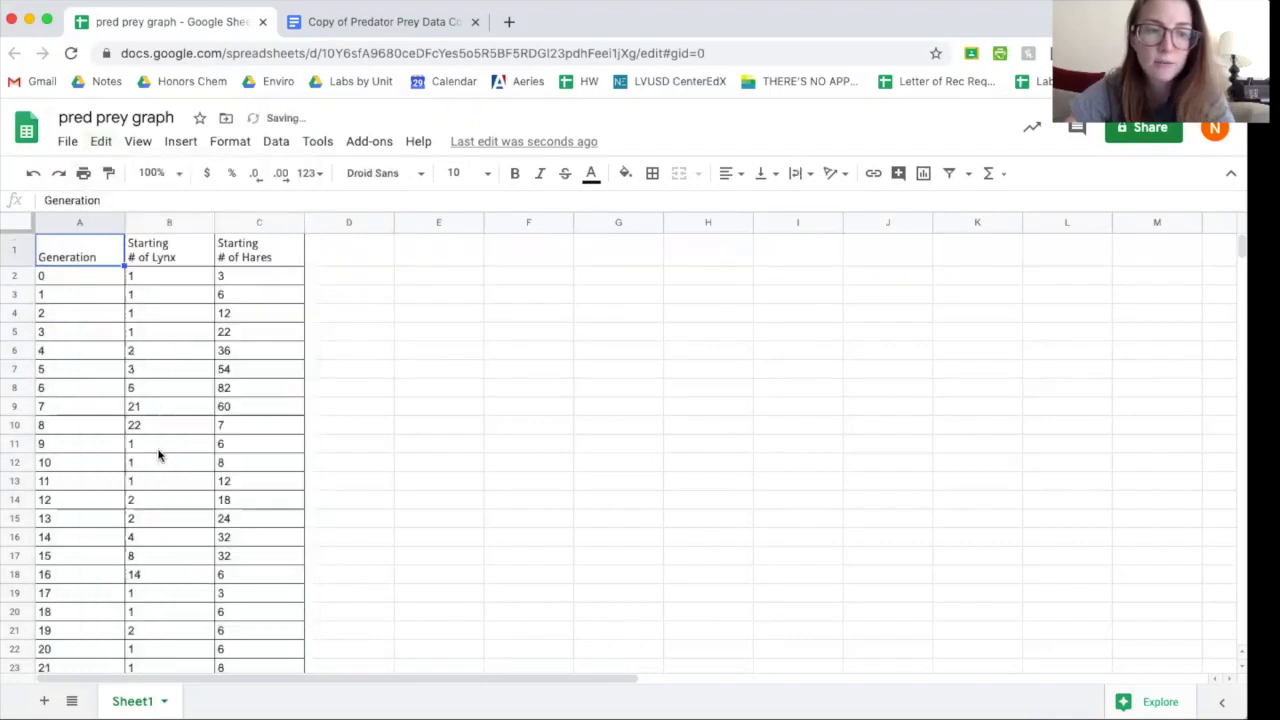
{"action": "left_click", "coordinate": [474, 450]}
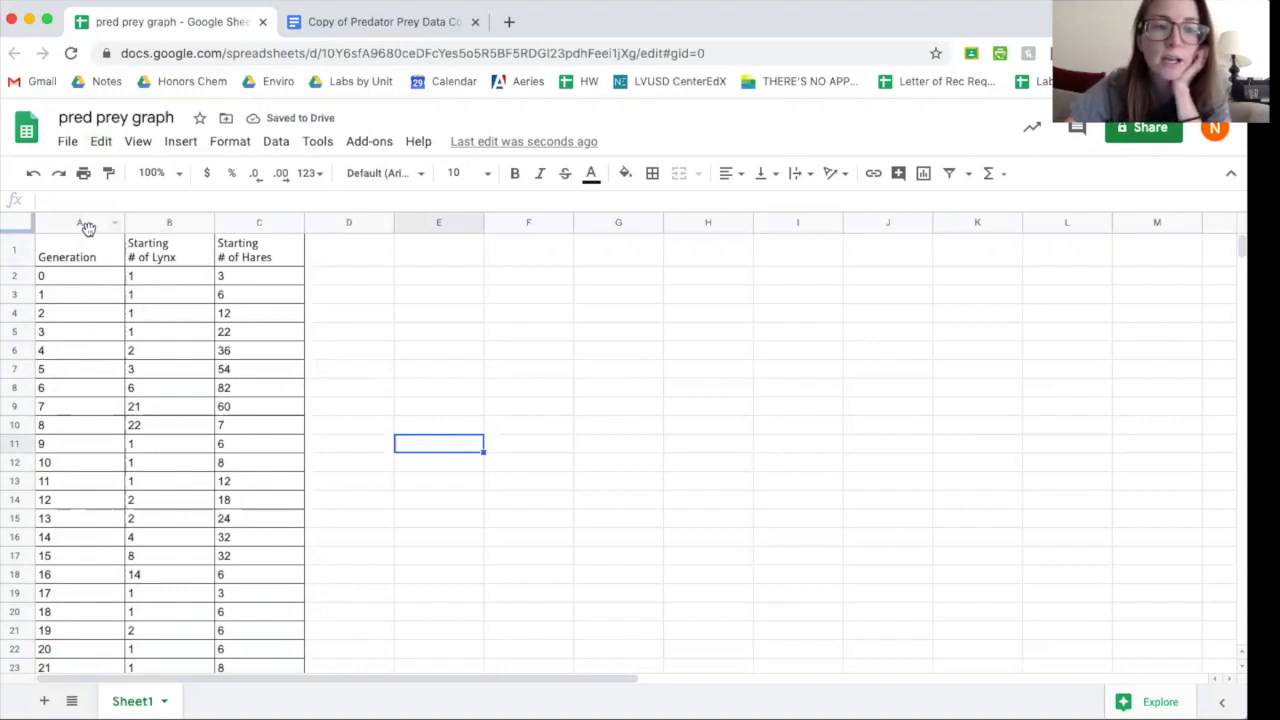
Step: Insert a line chart from columns A to C and place it beside the data table
{"action": "left_click_drag", "start_coordinate": [79, 224], "coordinate": [236, 230]}
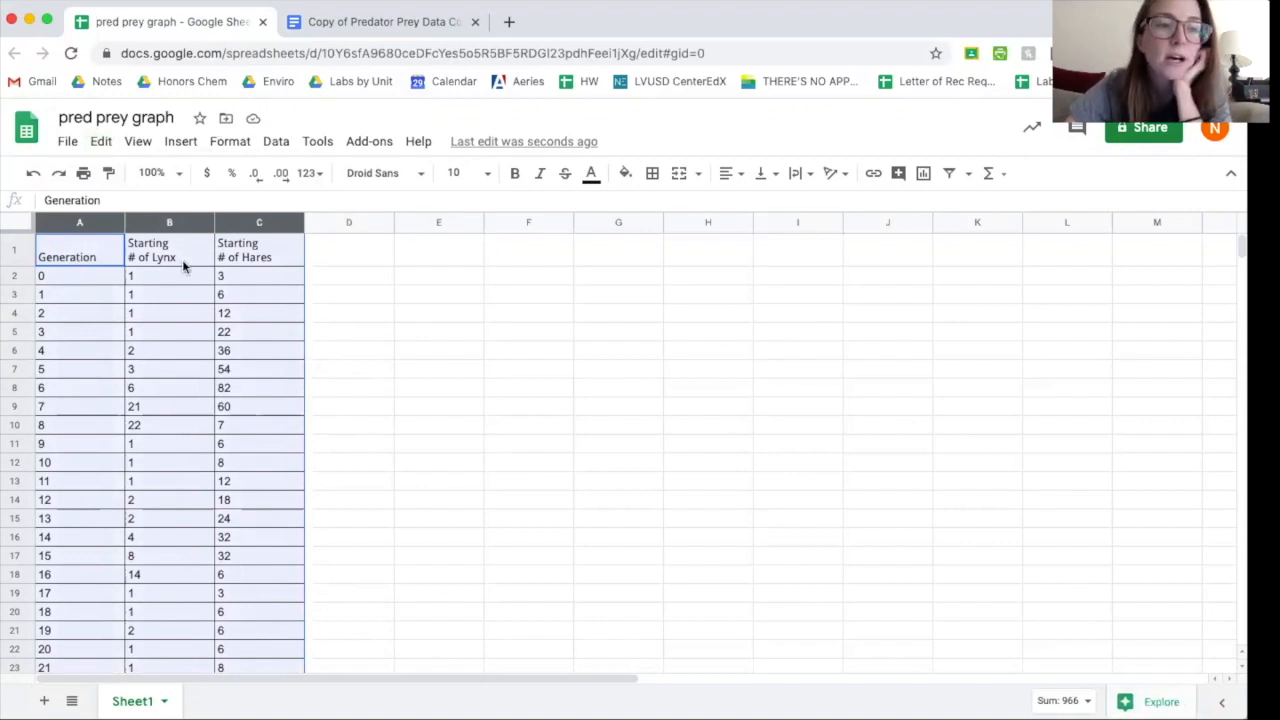
{"action": "left_click", "coordinate": [180, 143]}
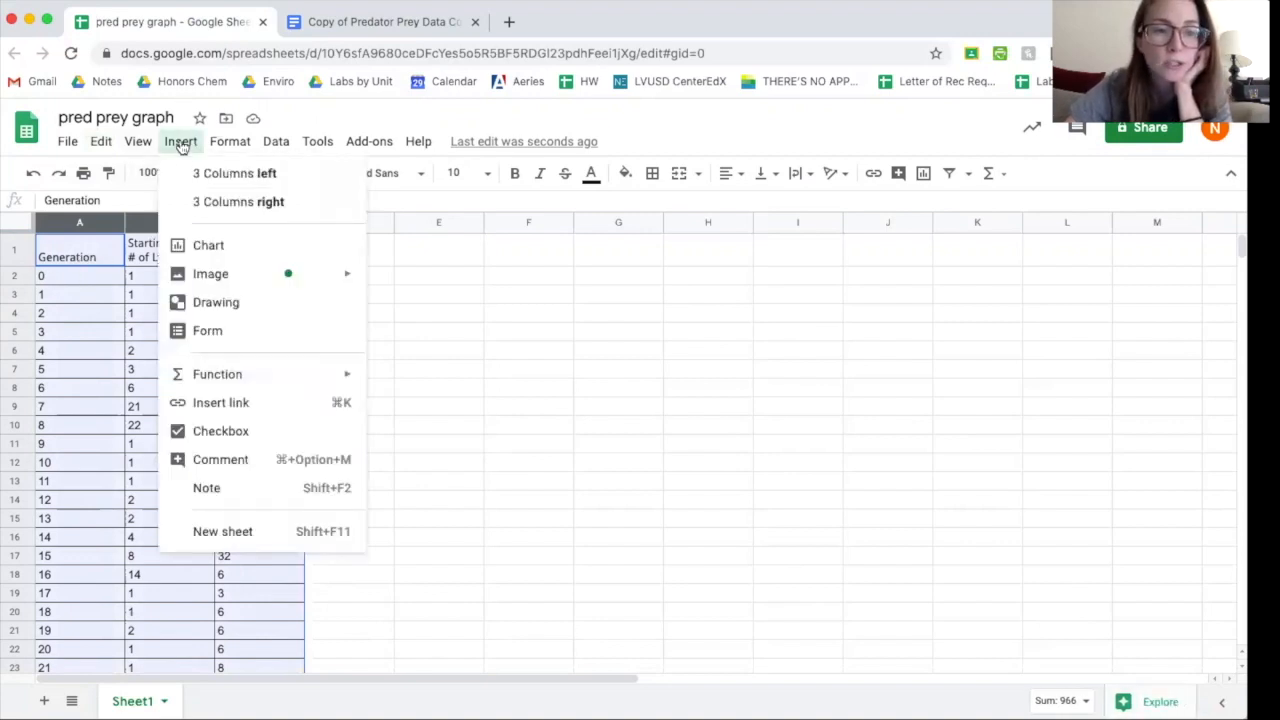
{"action": "left_click", "coordinate": [221, 248]}
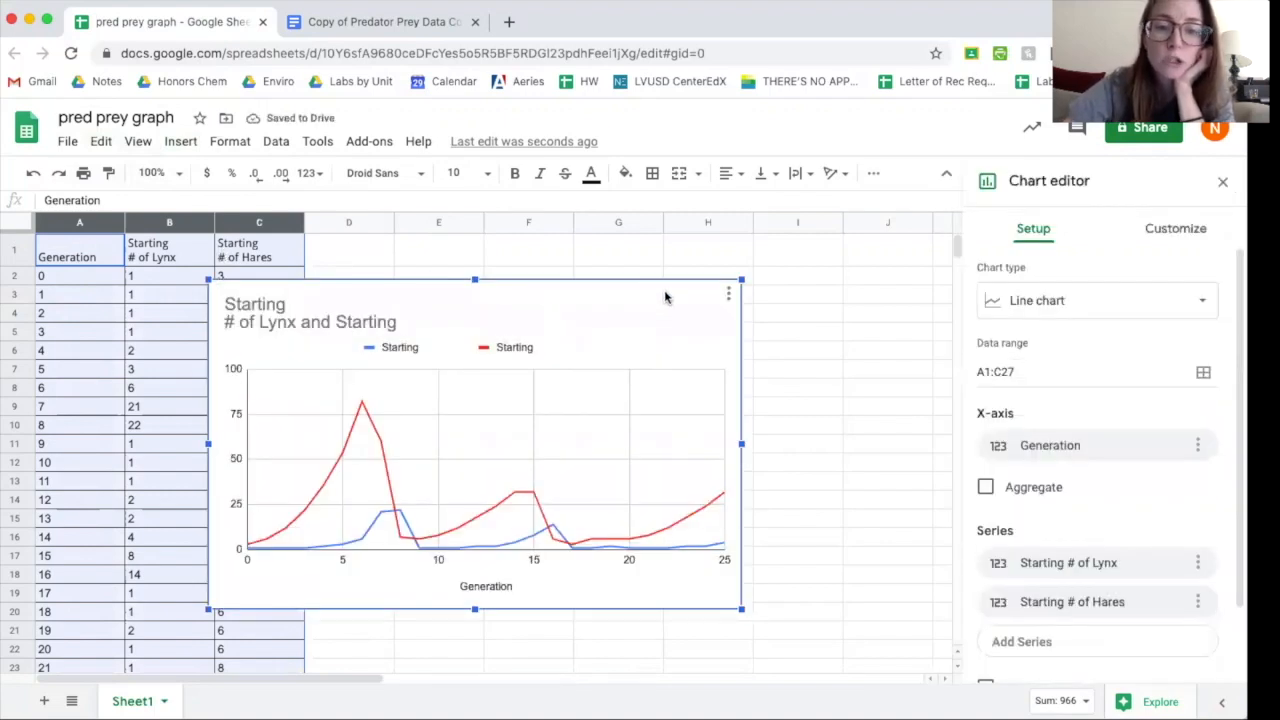
{"action": "left_click_drag", "start_coordinate": [730, 262], "coordinate": [816, 229]}
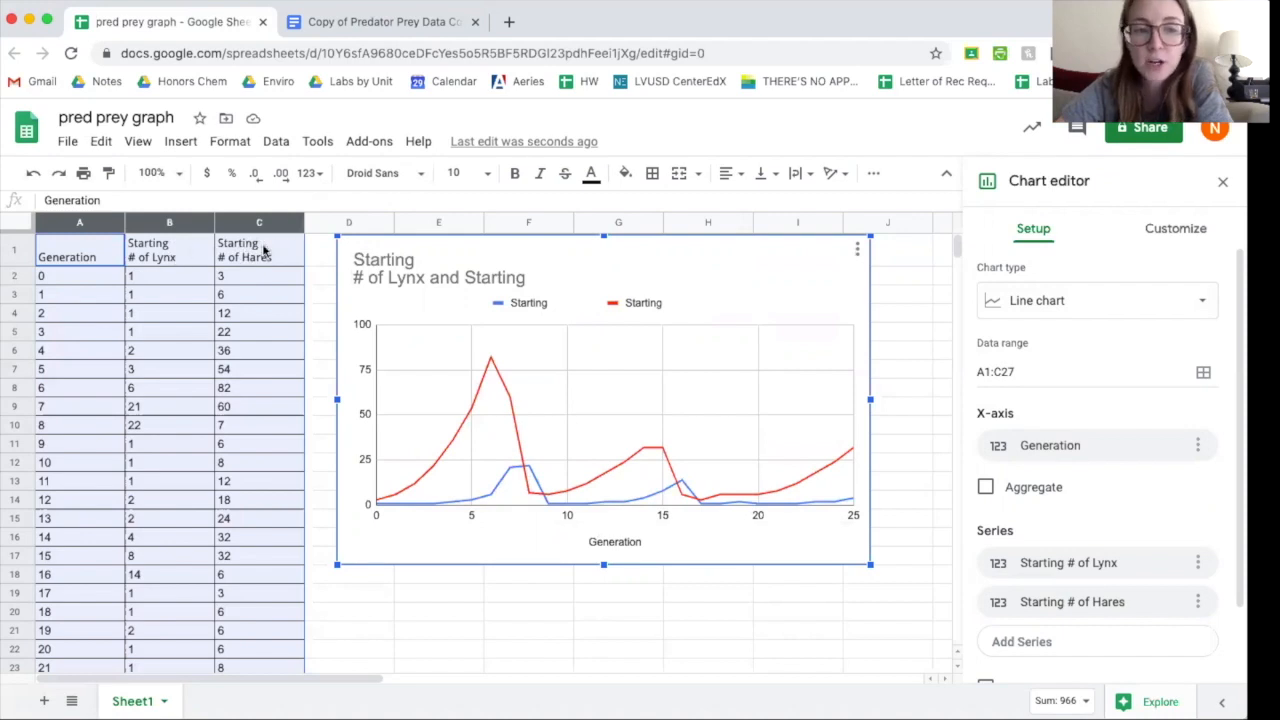
Step: Open the chart's lynx and hares legend labels to examine their text and formatting settings
{"action": "left_click", "coordinate": [533, 306]}
{"action": "left_click", "coordinate": [543, 303]}
{"action": "left_click", "coordinate": [545, 303]}
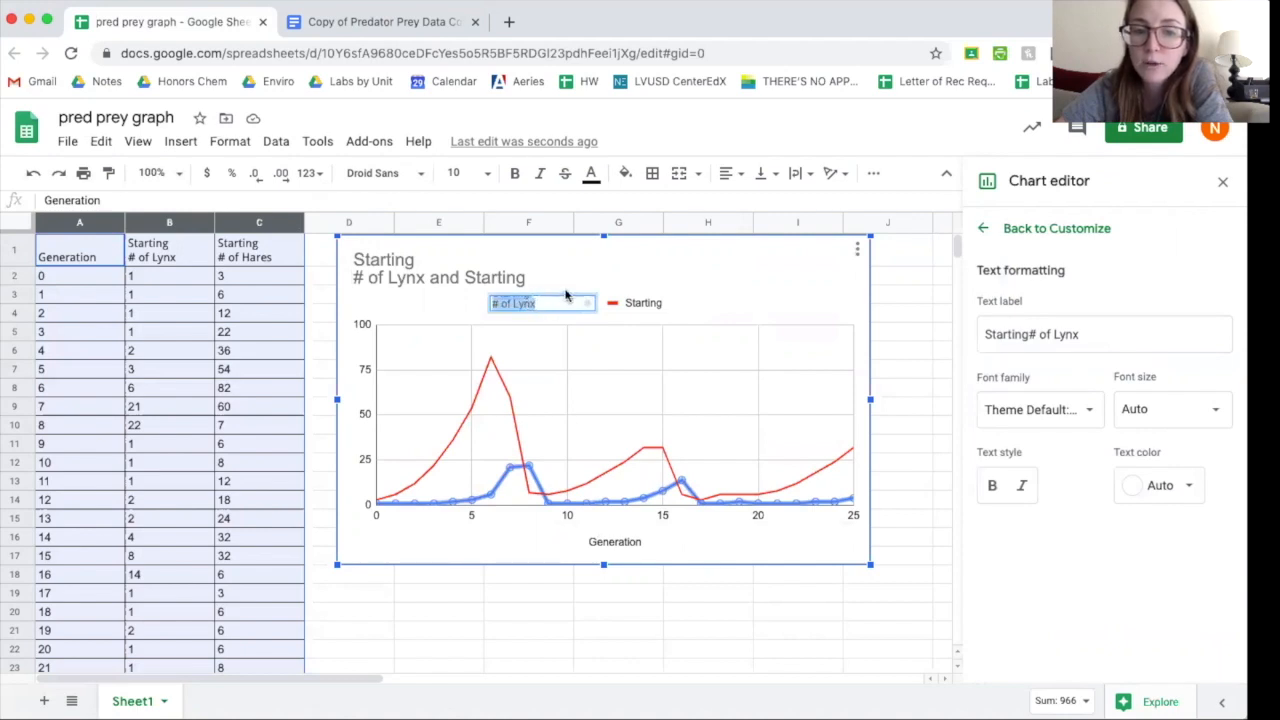
{"action": "left_click", "coordinate": [635, 305]}
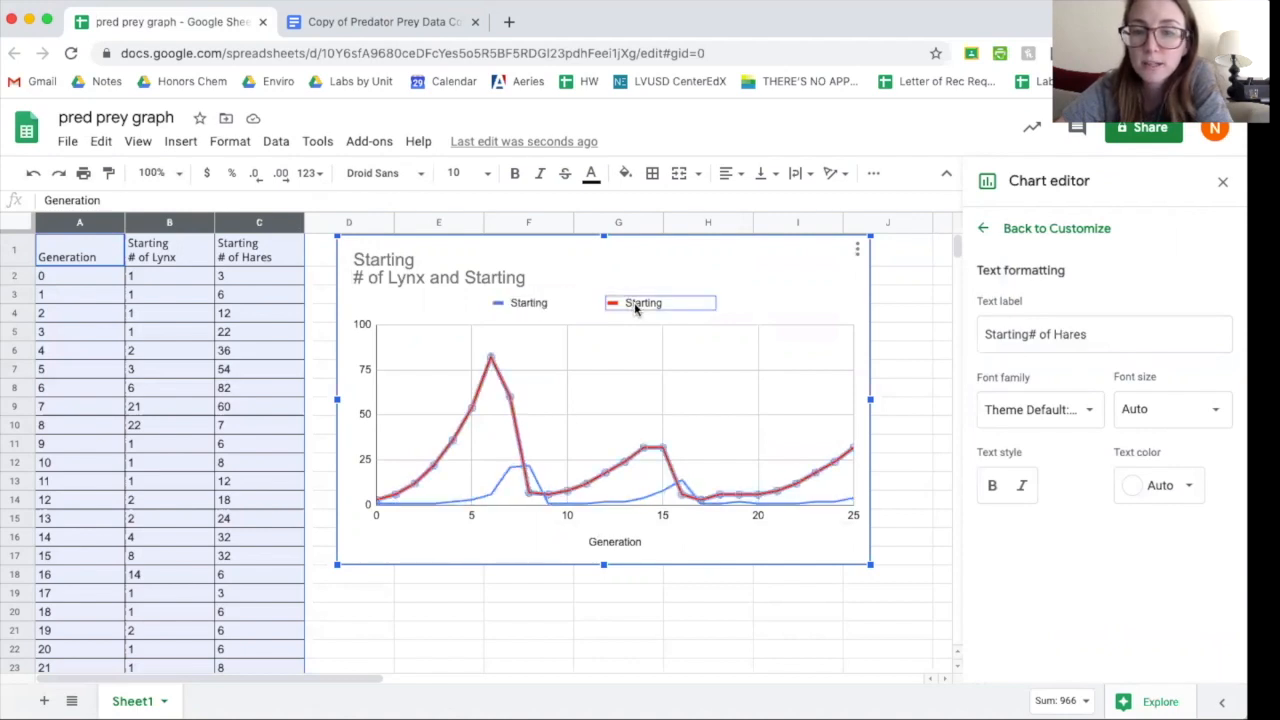
{"action": "left_click", "coordinate": [1087, 334]}
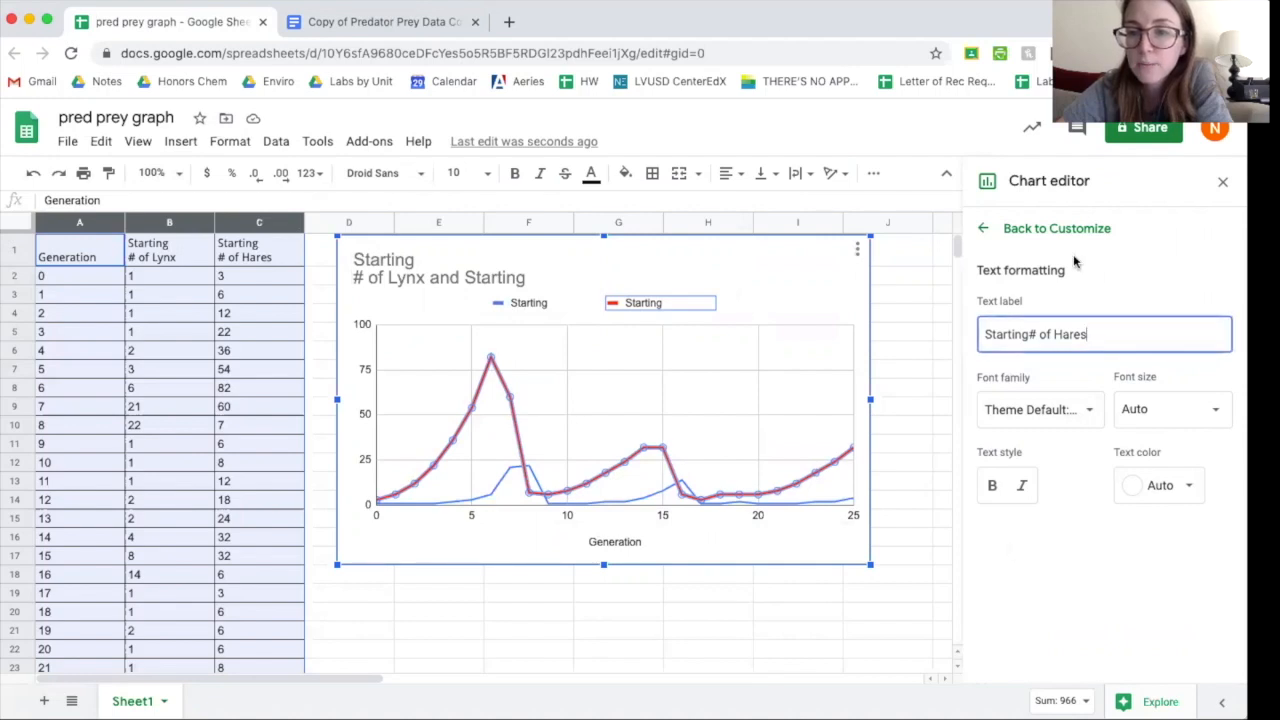
{"action": "left_click_drag", "start_coordinate": [1054, 336], "coordinate": [972, 340]}
{"action": "left_click_drag", "start_coordinate": [1118, 334], "coordinate": [972, 338]}
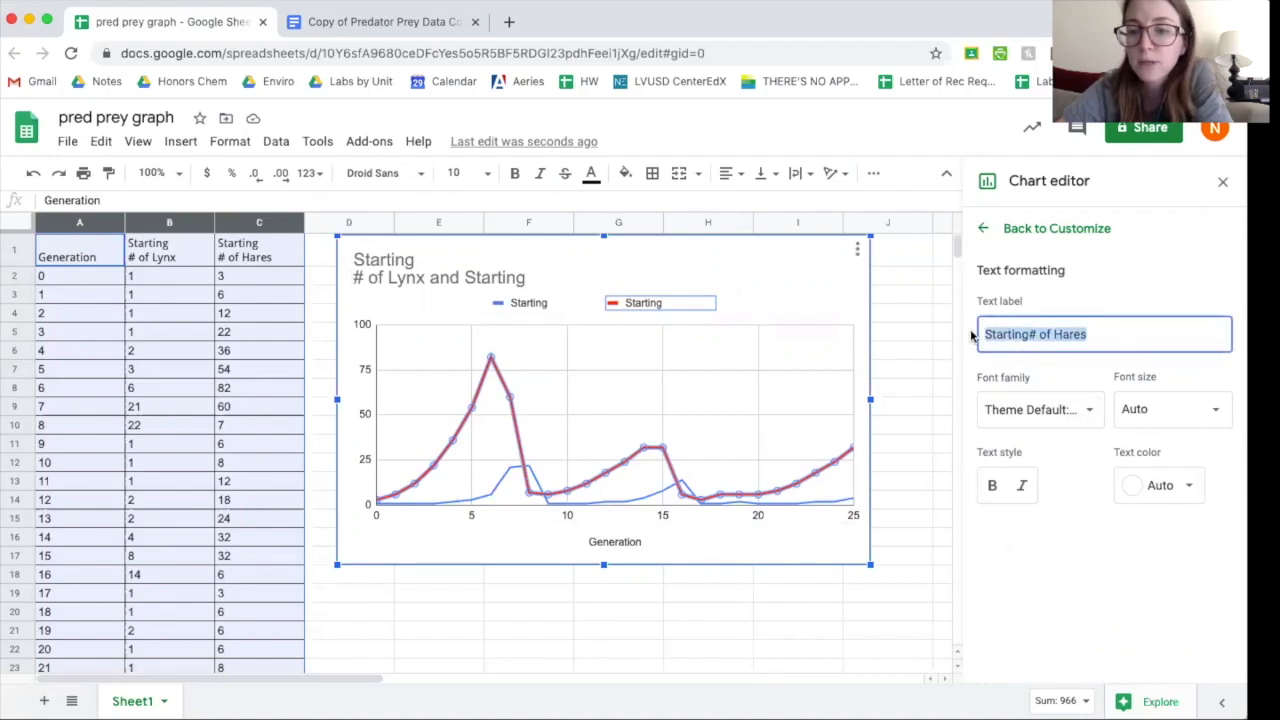
{"action": "left_click", "coordinate": [1112, 344]}
{"action": "left_click", "coordinate": [645, 312]}
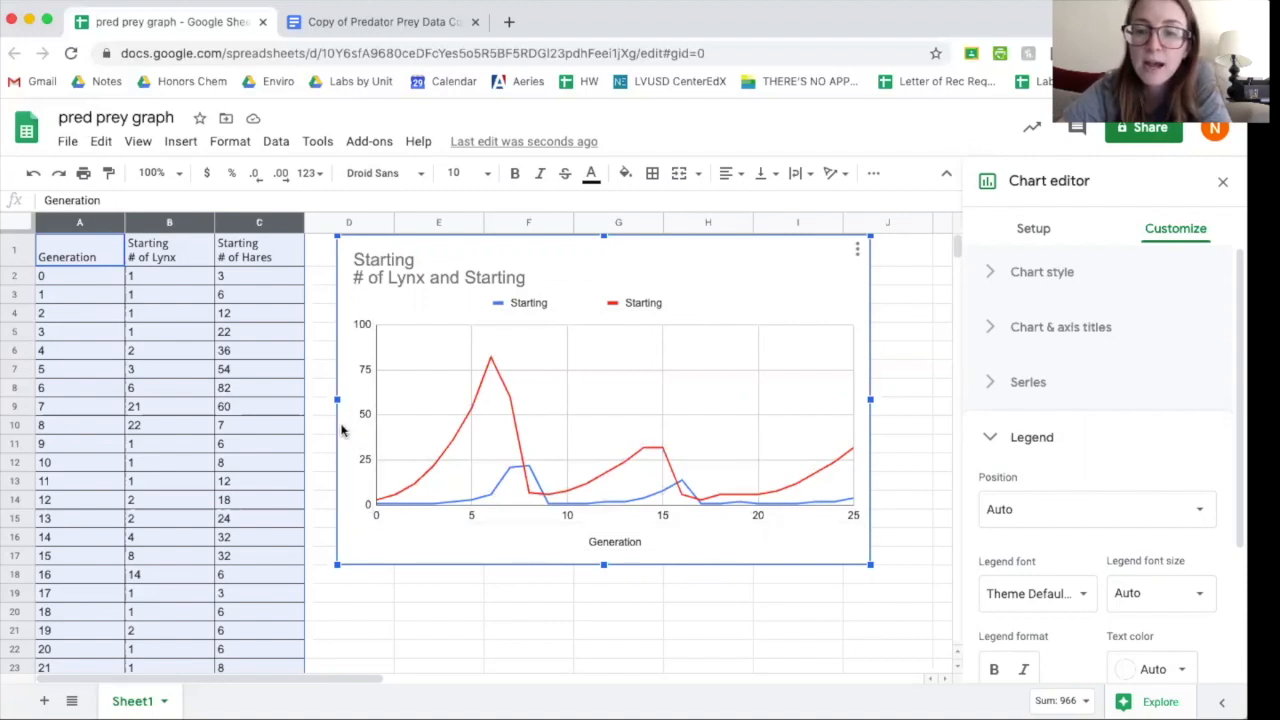
Step: Open the vertical axis title and the chart title to examine their text settings
{"action": "left_click", "coordinate": [1066, 335]}
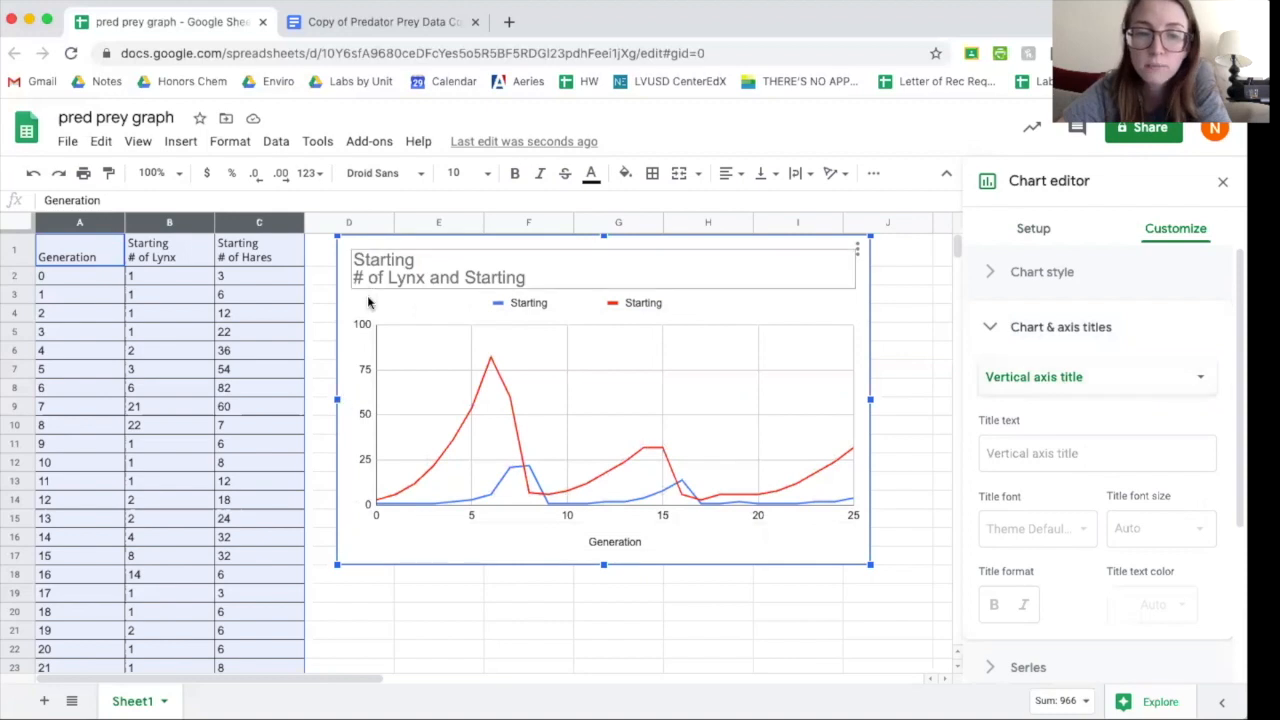
{"action": "left_click", "coordinate": [1048, 456]}
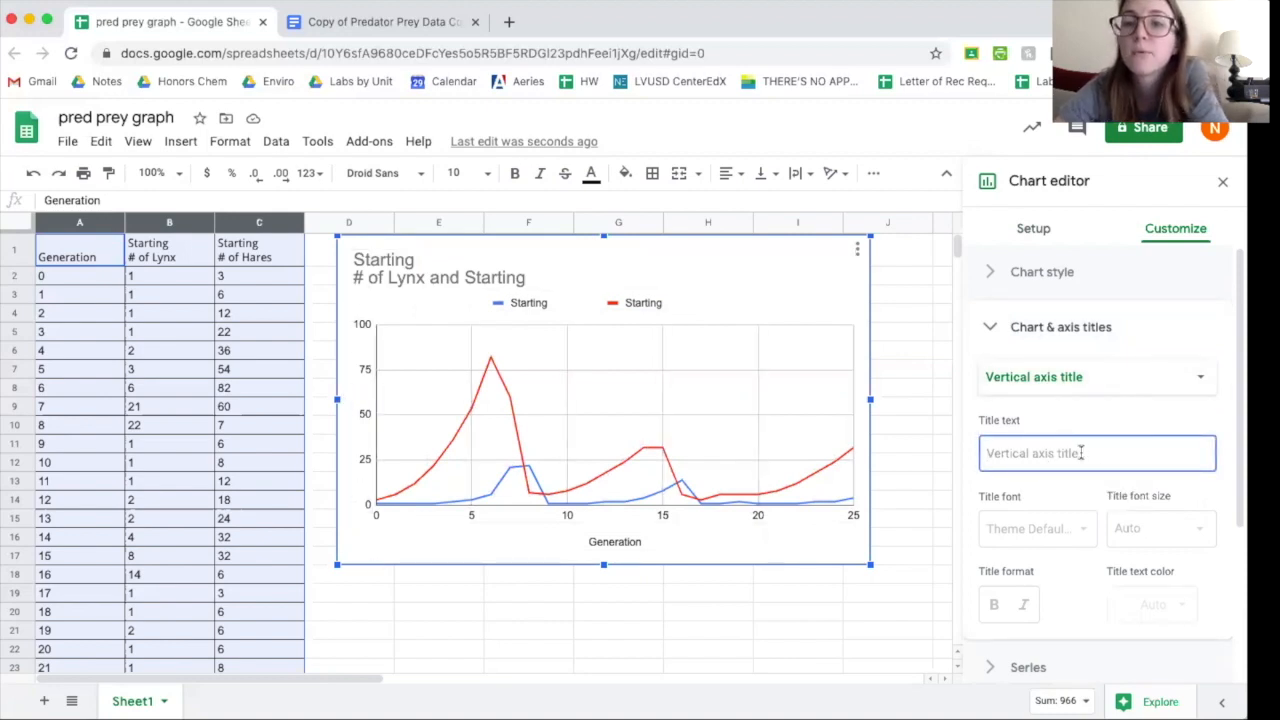
{"action": "left_click", "coordinate": [402, 281]}
{"action": "left_click", "coordinate": [428, 262]}
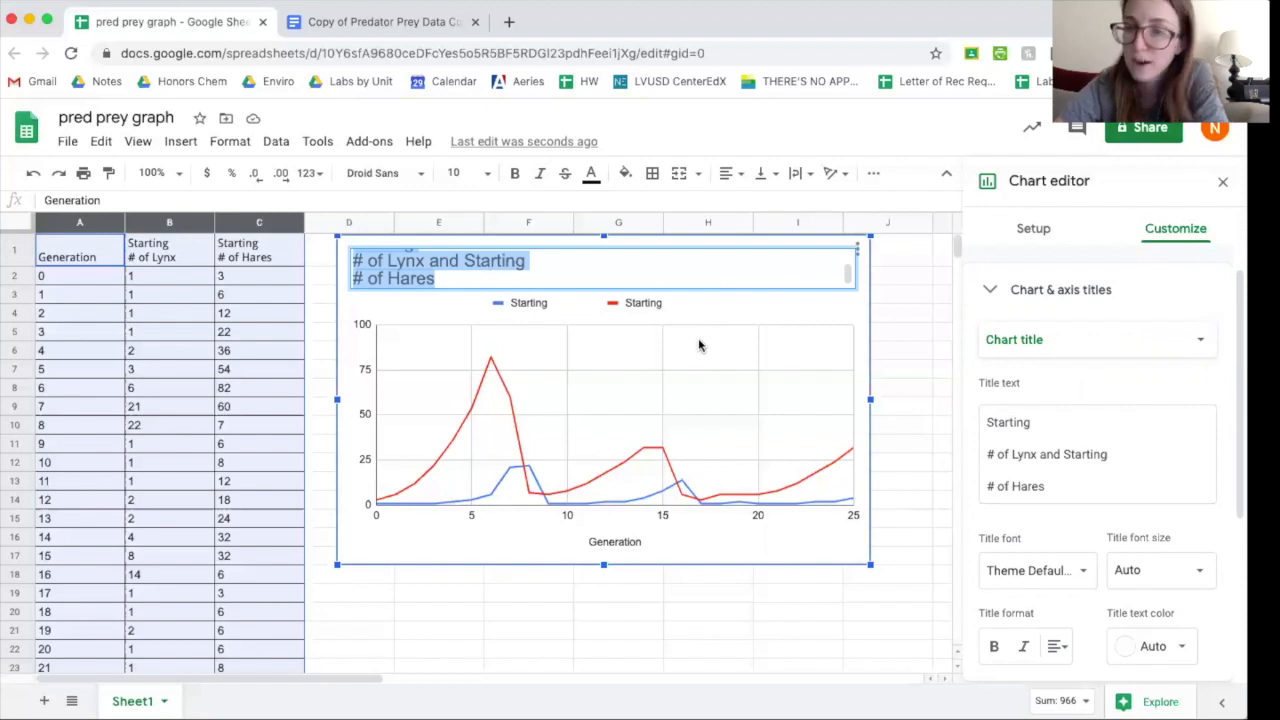
{"action": "left_click", "coordinate": [864, 281]}
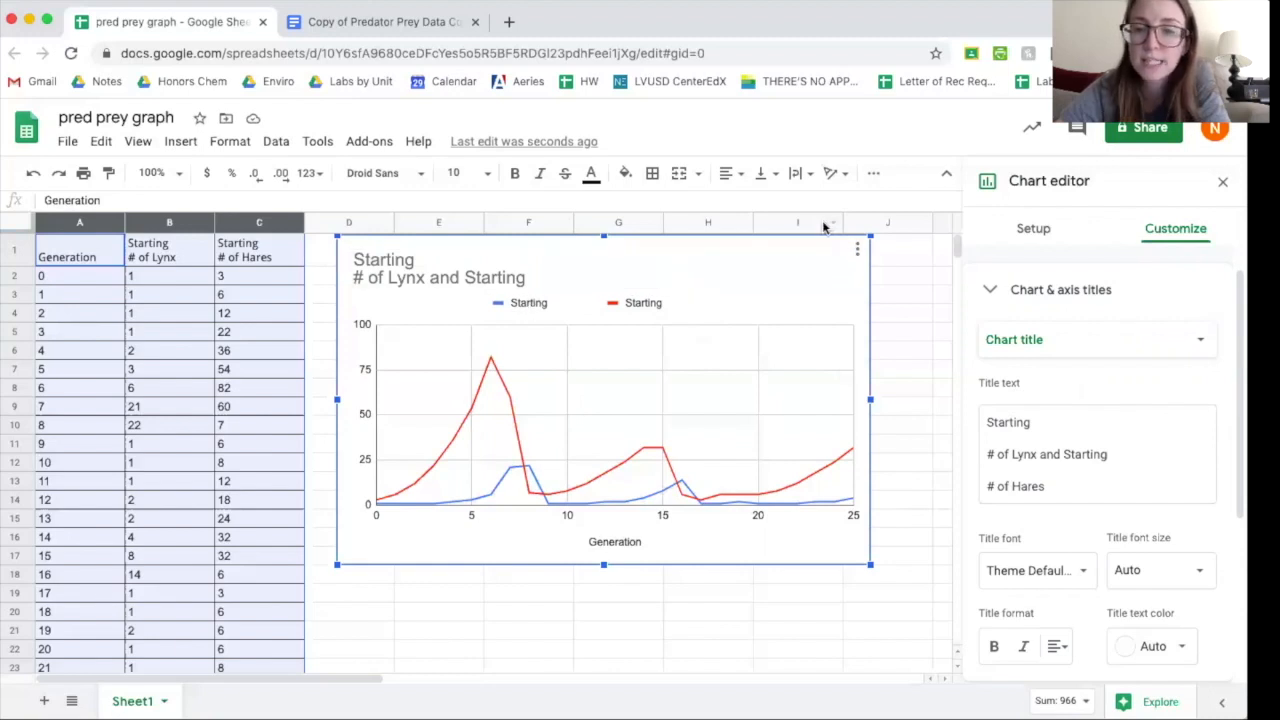
Step: Copy the line chart and switch to the Predator Prey Data Collection document in Google Docs
{"action": "left_click", "coordinate": [857, 250]}
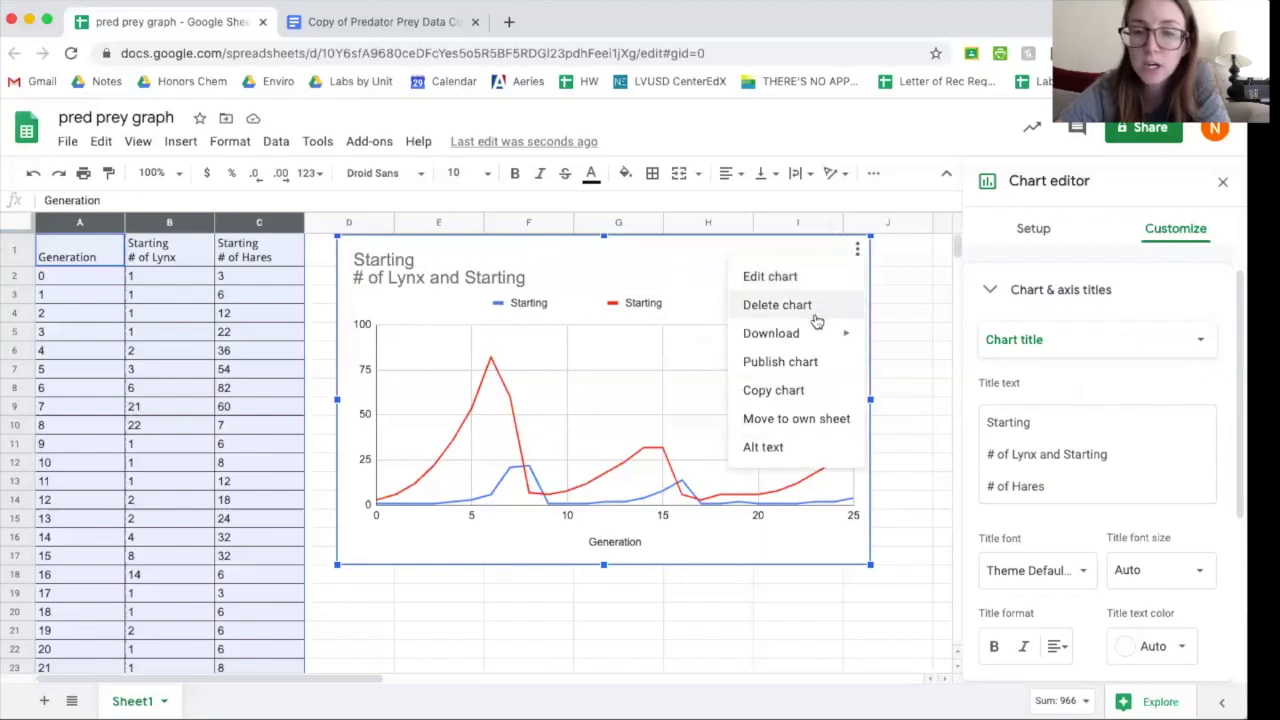
{"action": "left_click", "coordinate": [795, 390]}
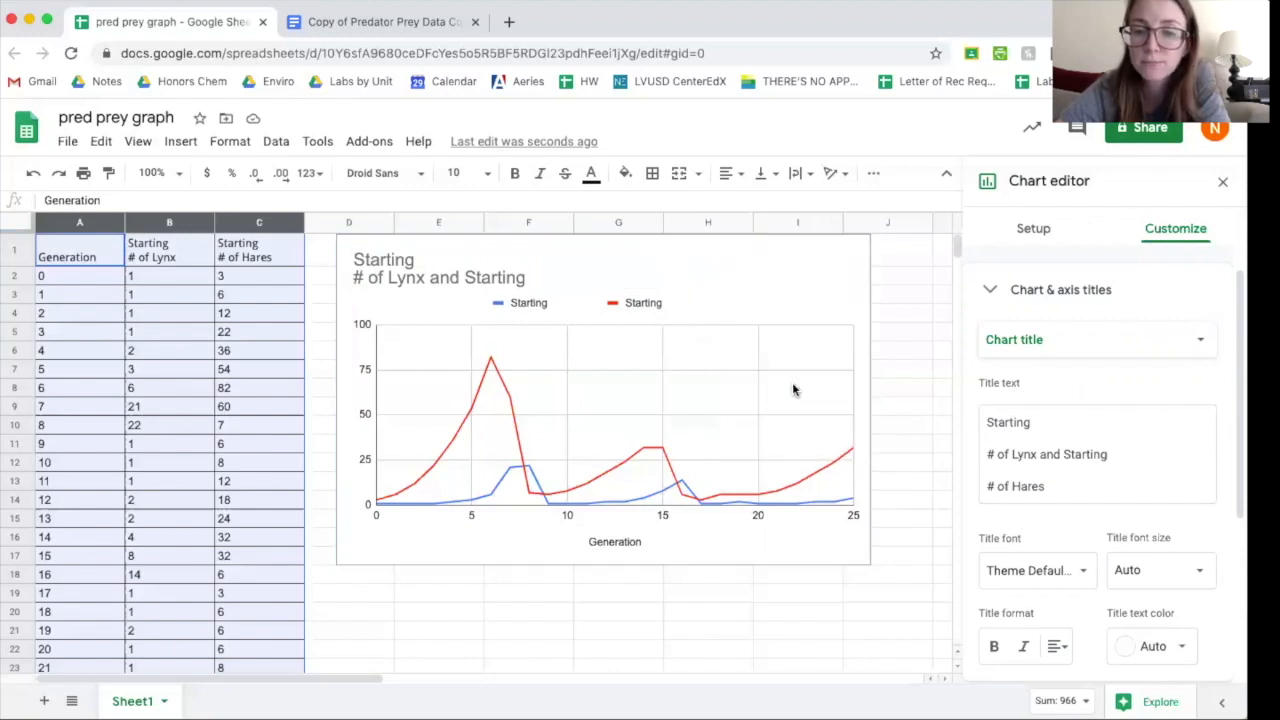
{"action": "left_click", "coordinate": [383, 22]}
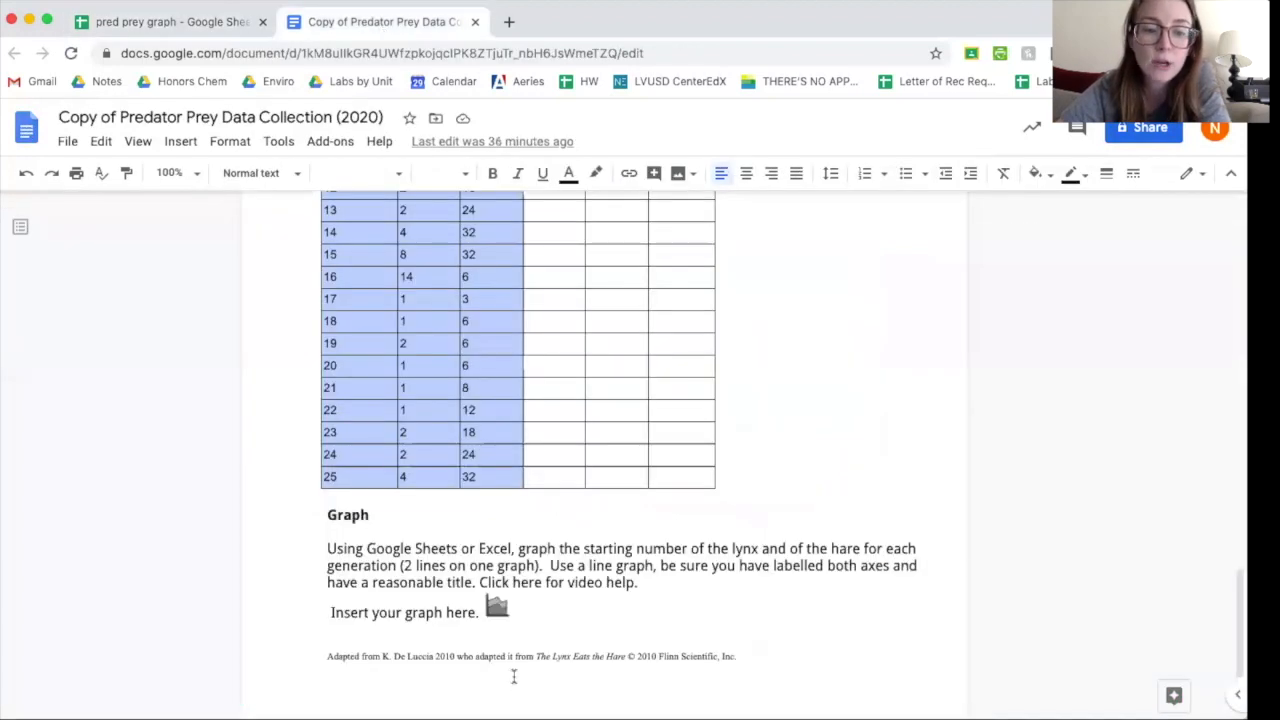
Step: Replace the placeholder graph icon after "Insert your graph here." with the copied chart, linked to the spreadsheet
{"action": "left_click", "coordinate": [497, 604]}
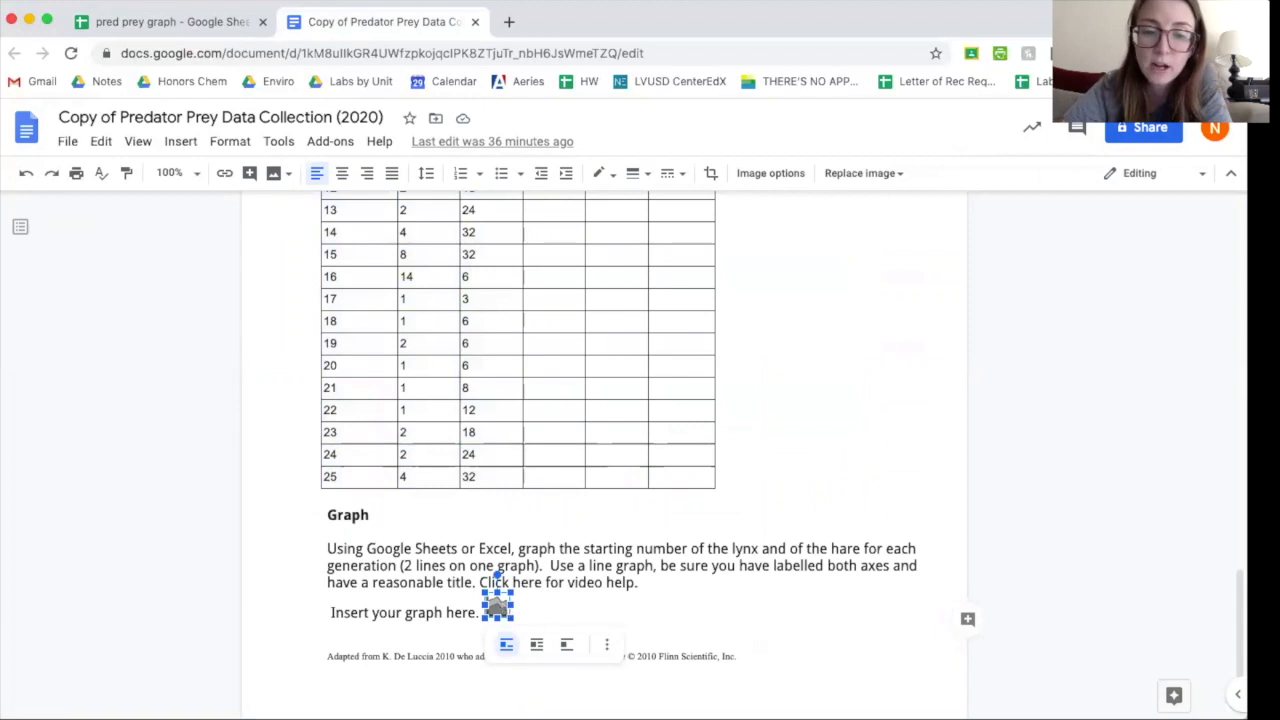
{"action": "key", "text": "BackSpace"}
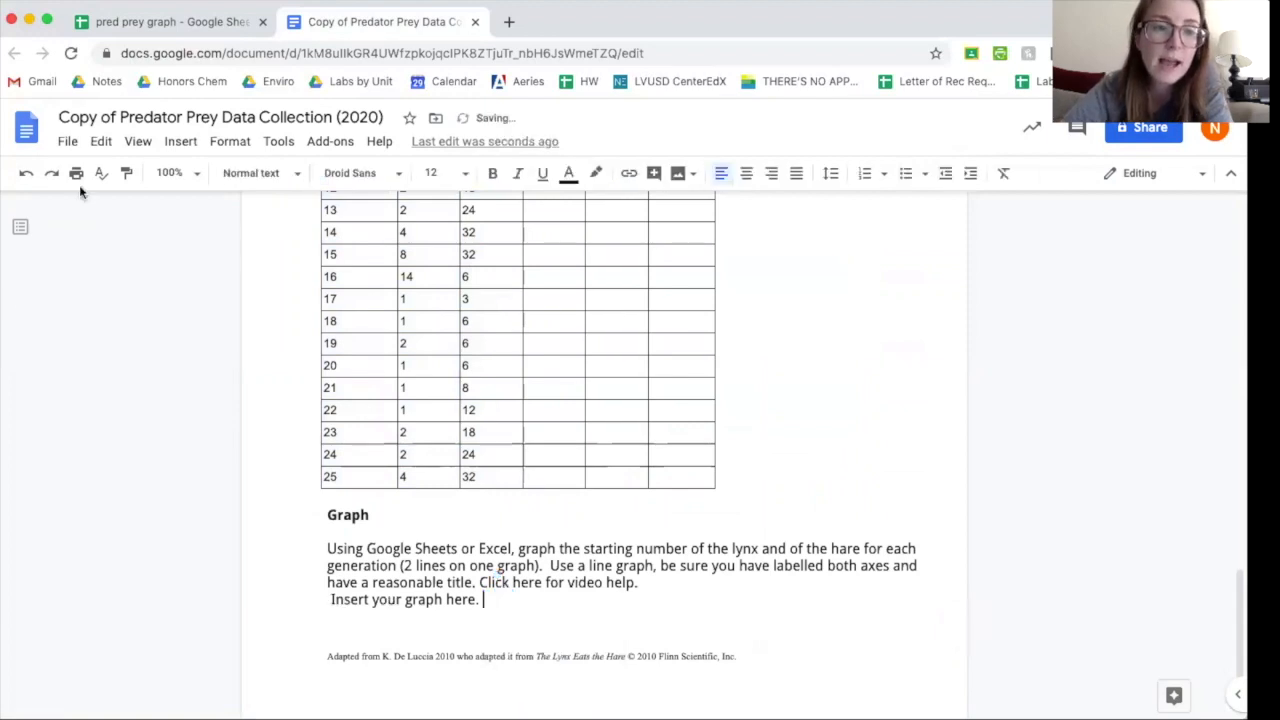
{"action": "left_click", "coordinate": [101, 141]}
{"action": "left_click", "coordinate": [140, 302]}
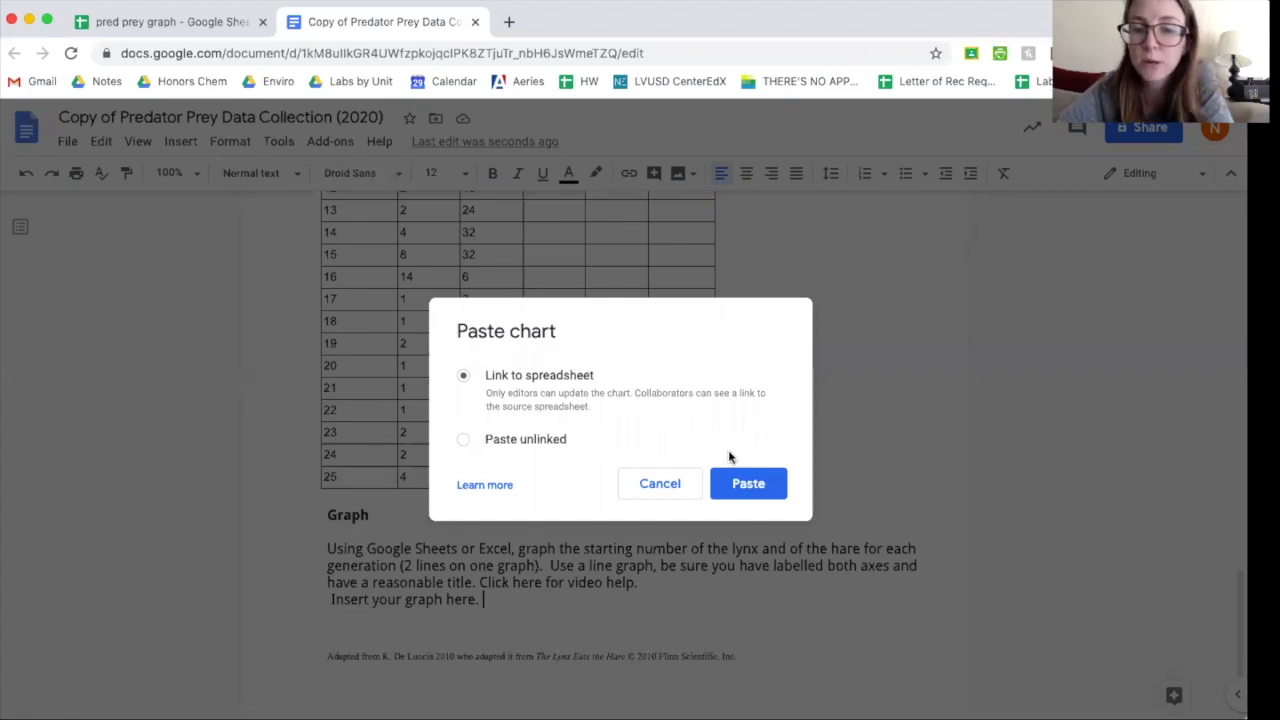
{"action": "left_click", "coordinate": [748, 483]}
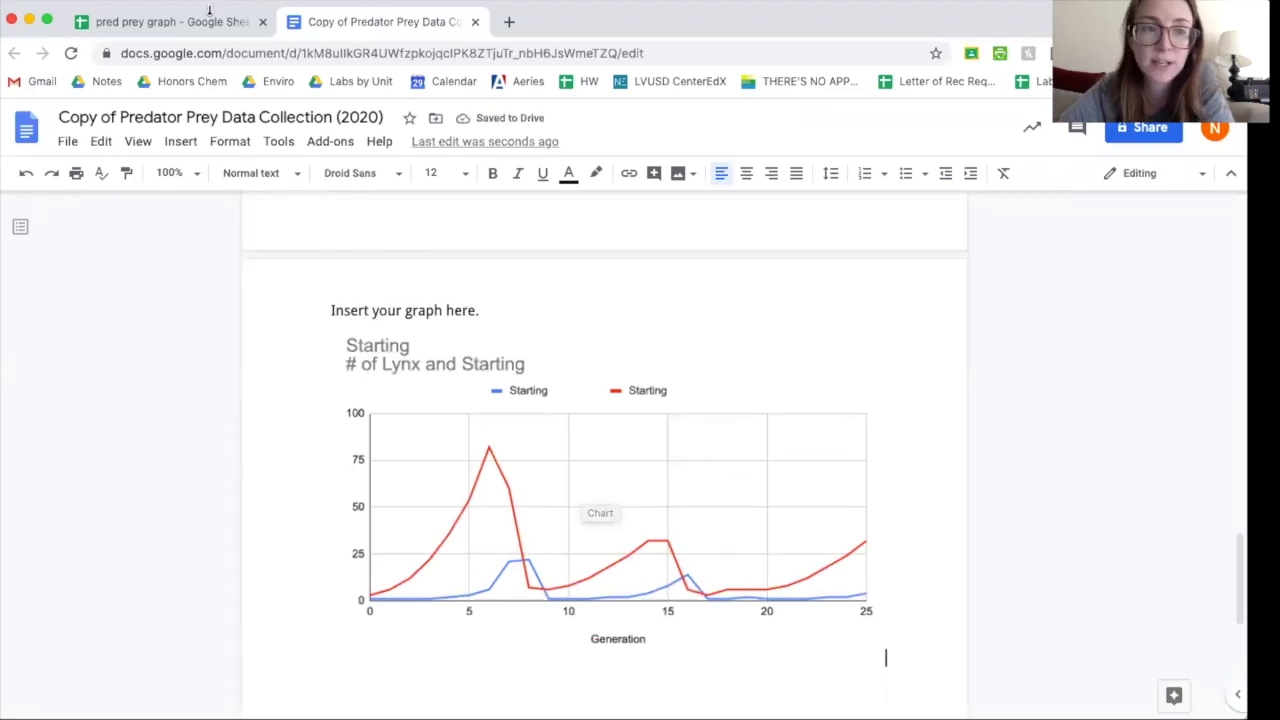
Step: Return to the pred prey graph spreadsheet and change the chart's blue series legend label to "Lynx"
{"action": "left_click", "coordinate": [177, 24]}
{"action": "left_click", "coordinate": [527, 304]}
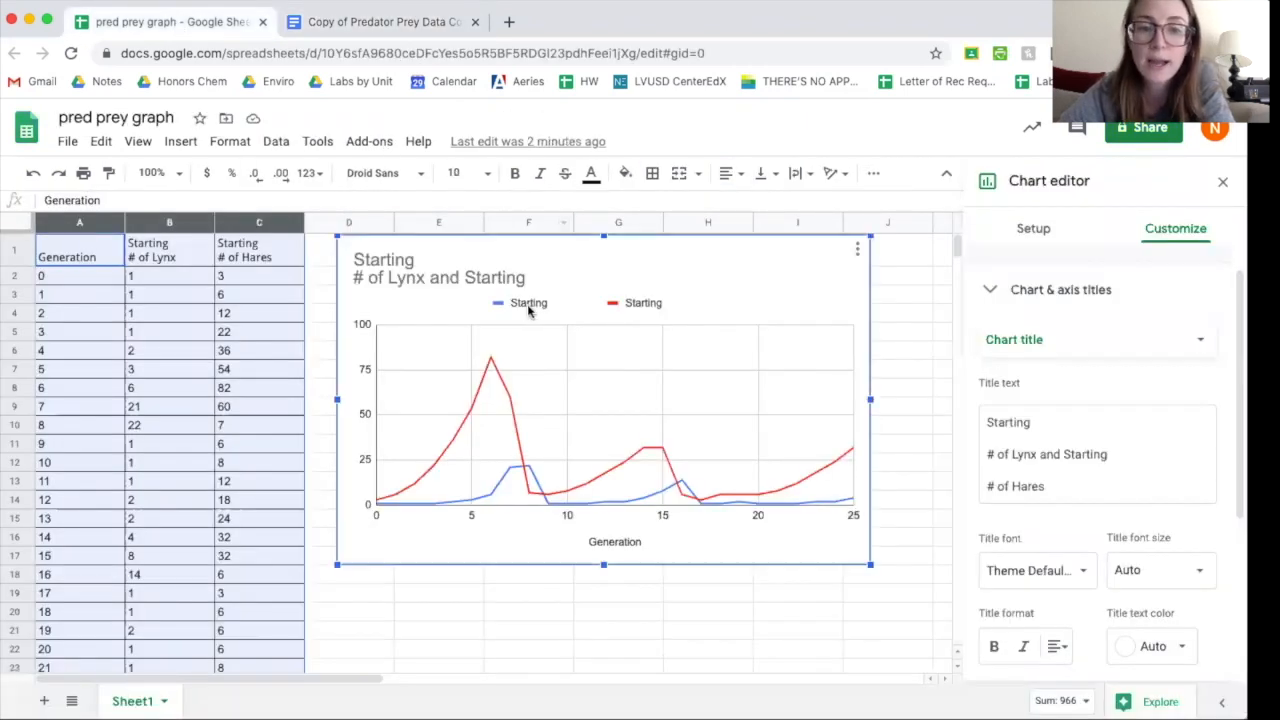
{"action": "double_click", "coordinate": [527, 304]}
{"action": "type", "text": "Lynx"}
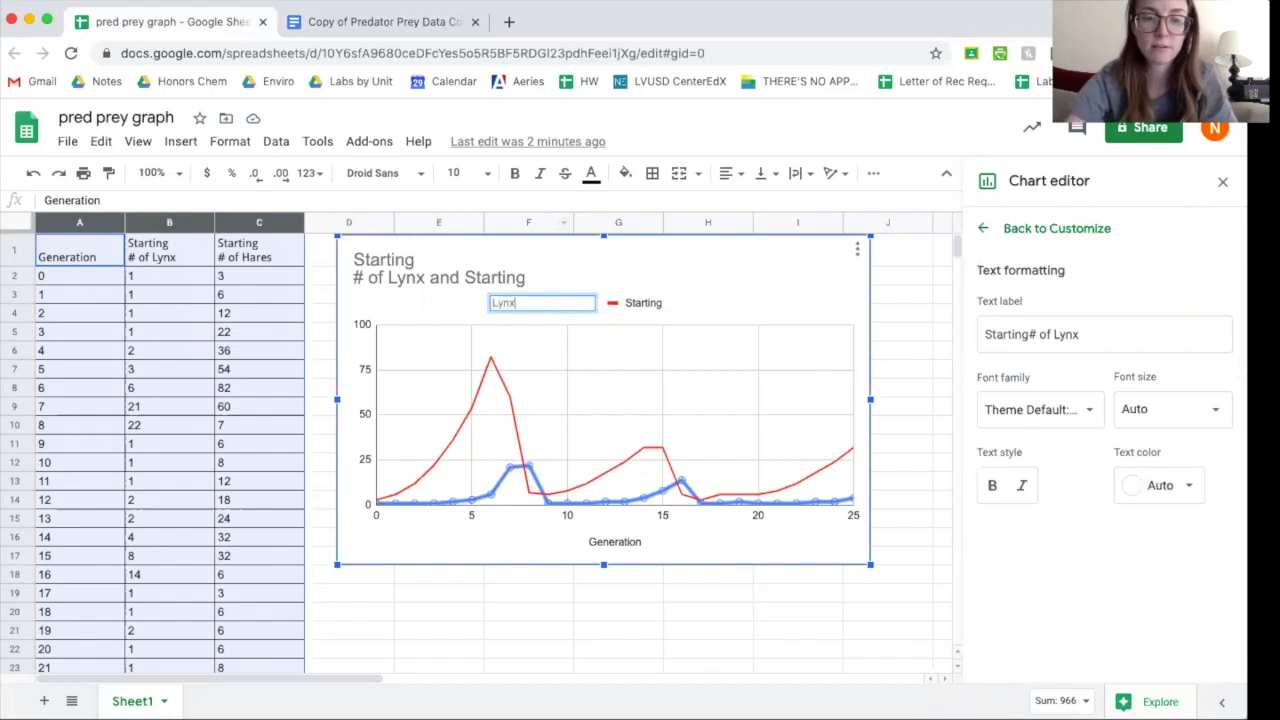
{"action": "left_click", "coordinate": [830, 296]}
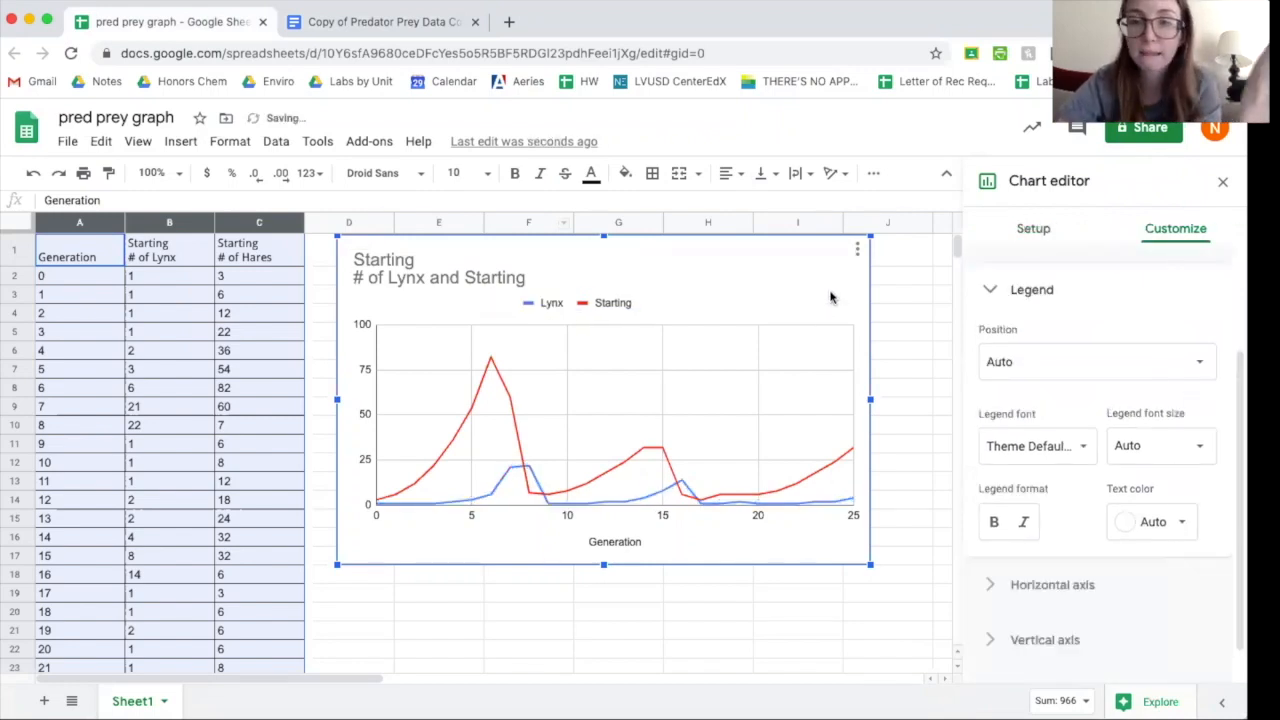
Step: Switch back to the Google Docs document and update the linked chart from the spreadsheet
{"action": "left_click", "coordinate": [427, 31]}
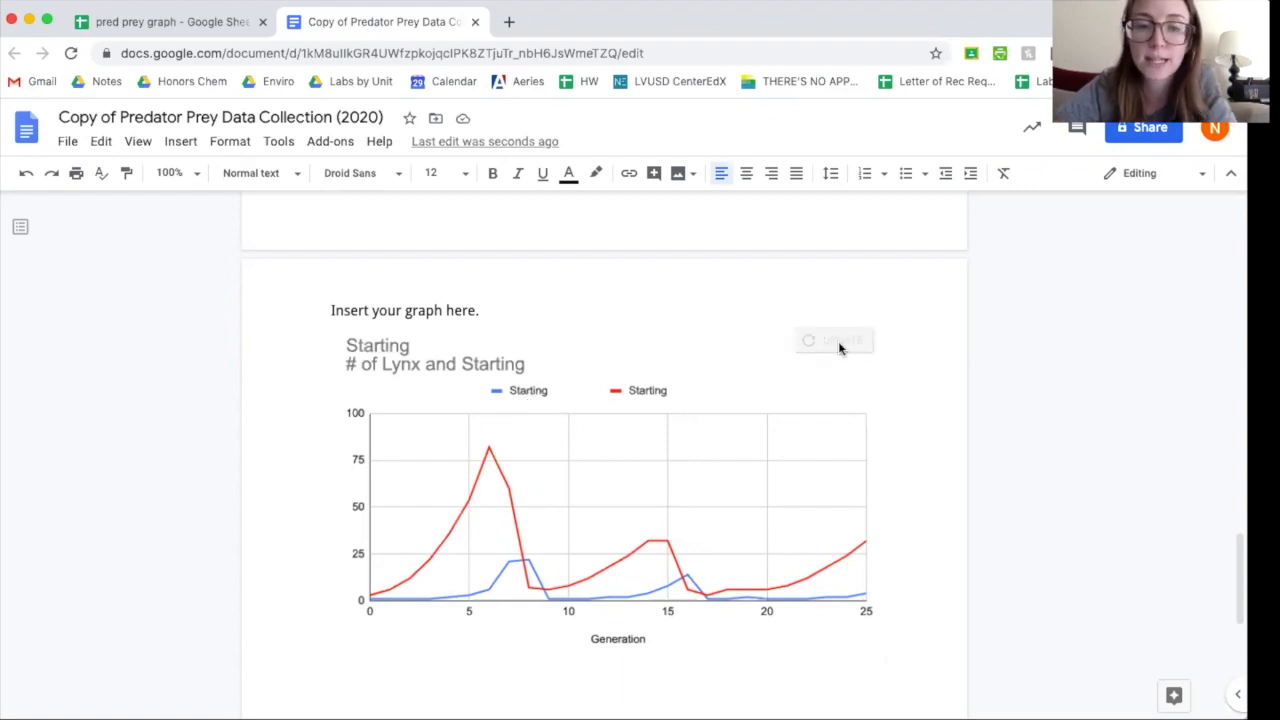
{"action": "left_click", "coordinate": [938, 404]}
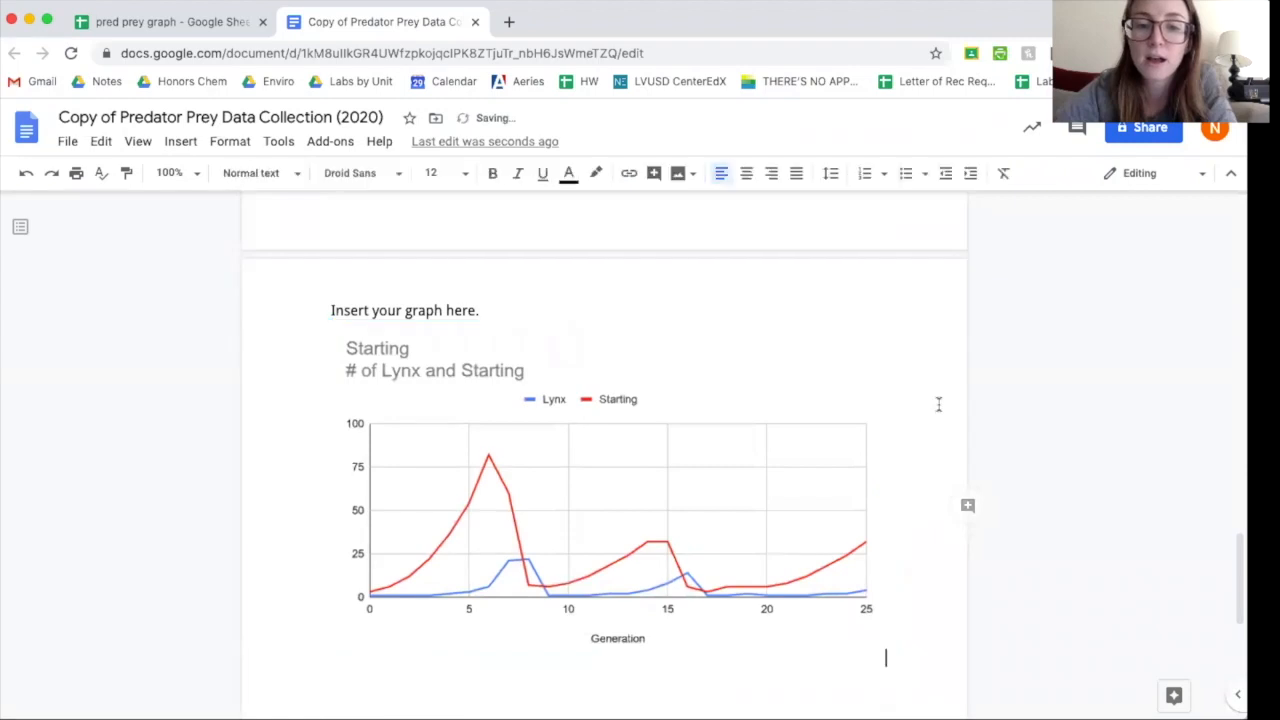